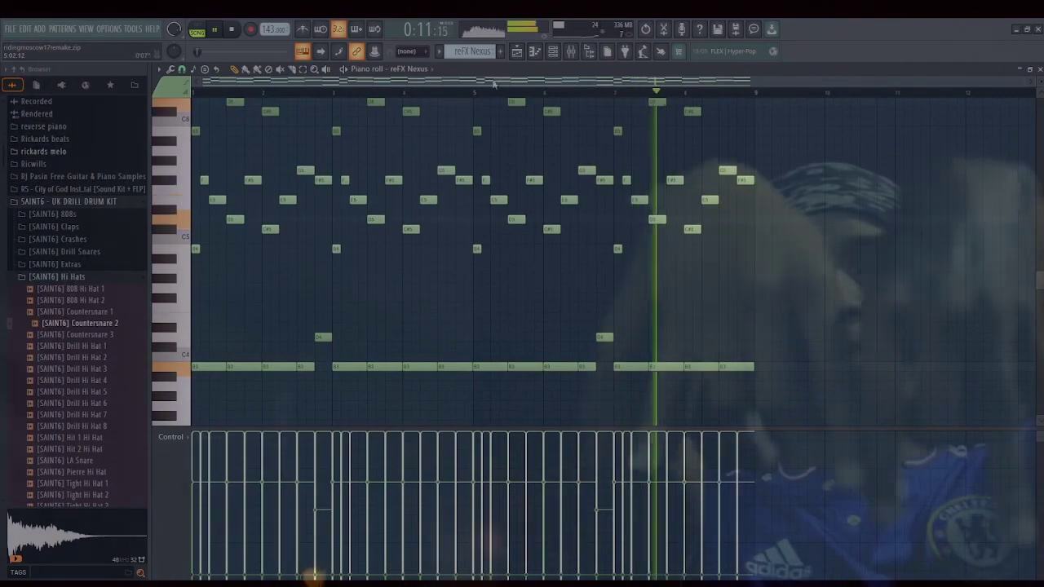
Open the reFX Nexus #2 clip on Track 3 from the playlist, examine its melody notes, and return to the playlist
{"action": "key", "text": "F5"}
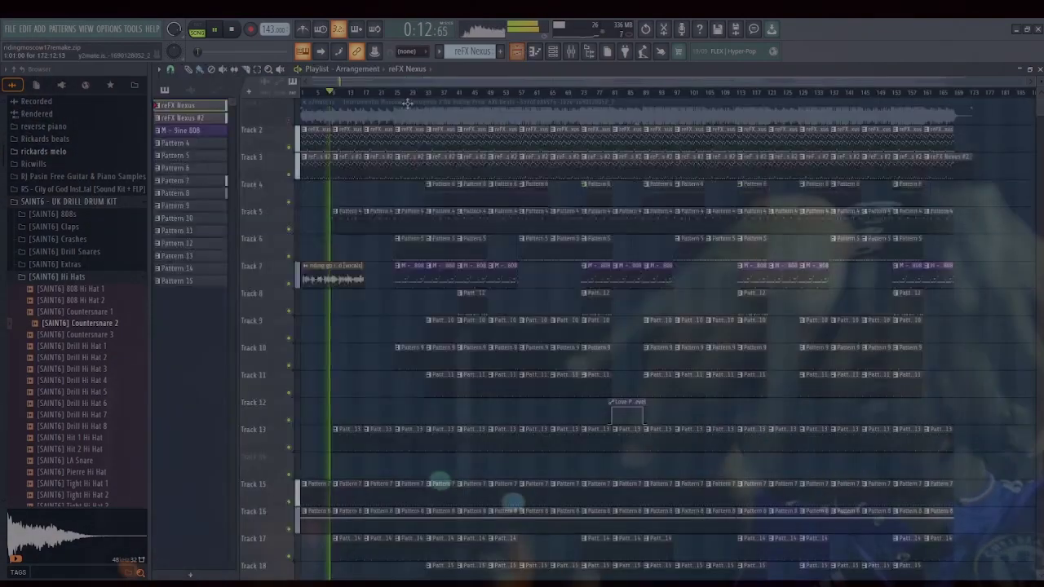
{"action": "double_click", "coordinate": [340, 167]}
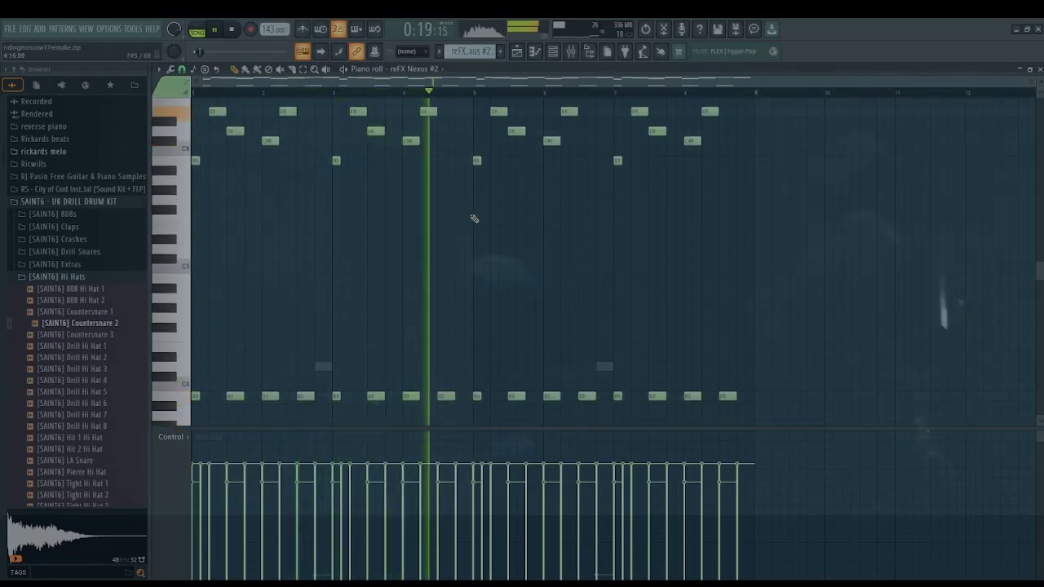
{"action": "left_click", "coordinate": [517, 52]}
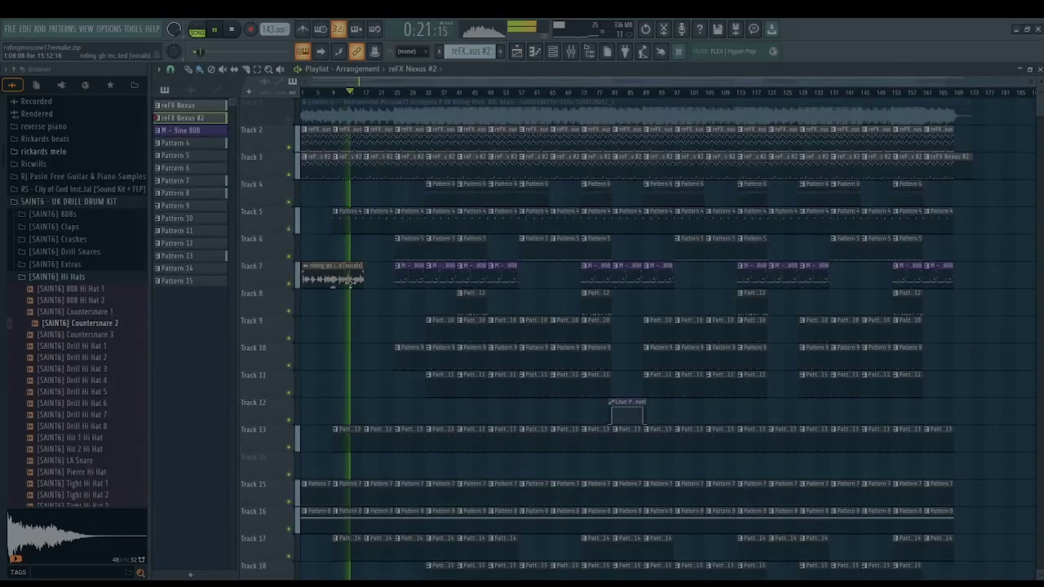
Examine the Signature Bell notes of Pattern 4 on Track 5 and its sampler settings, and return to the playlist
{"action": "double_click", "coordinate": [355, 227]}
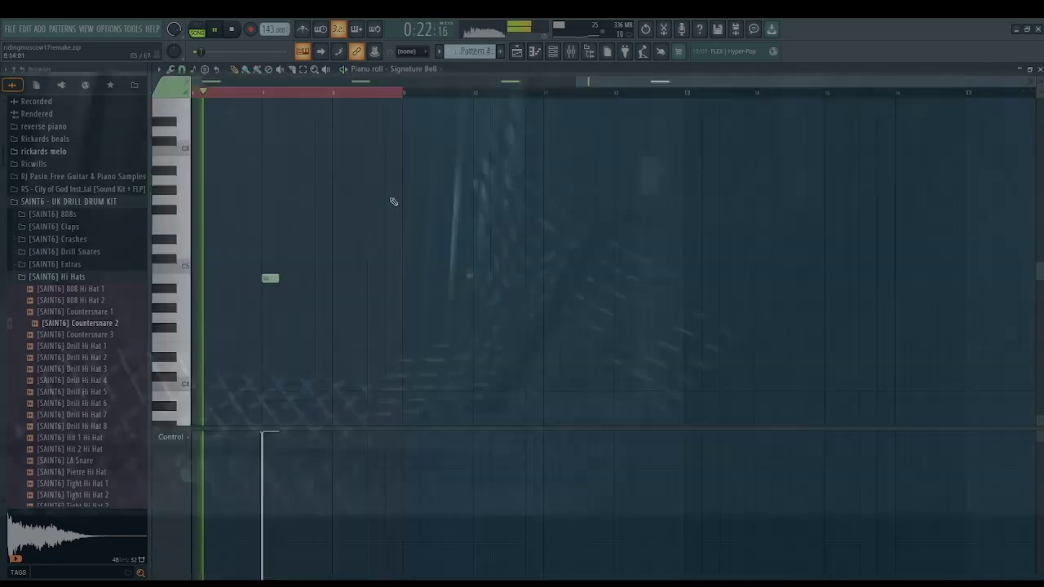
{"action": "left_click", "coordinate": [554, 52]}
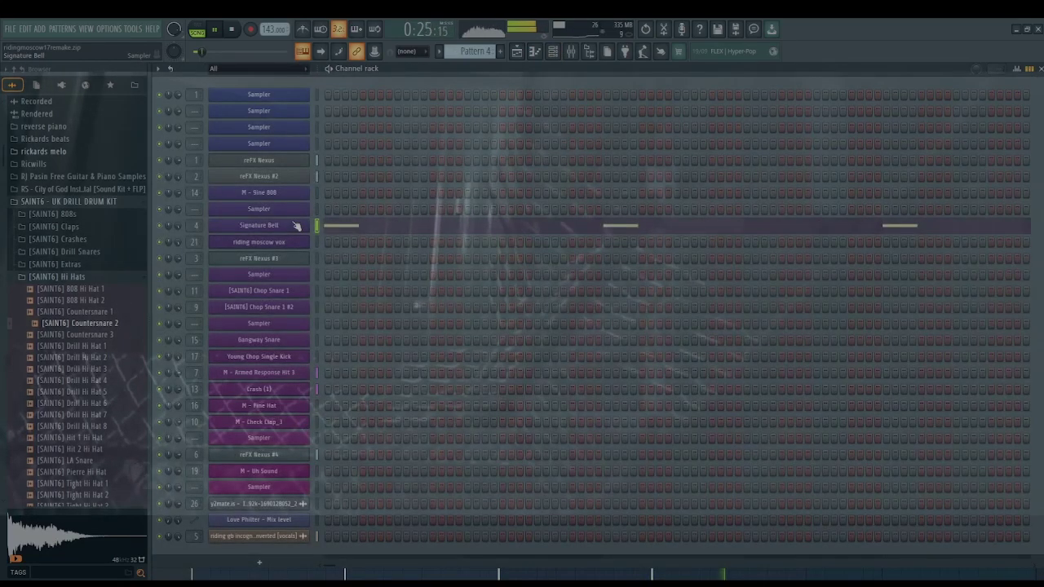
{"action": "left_click", "coordinate": [295, 224]}
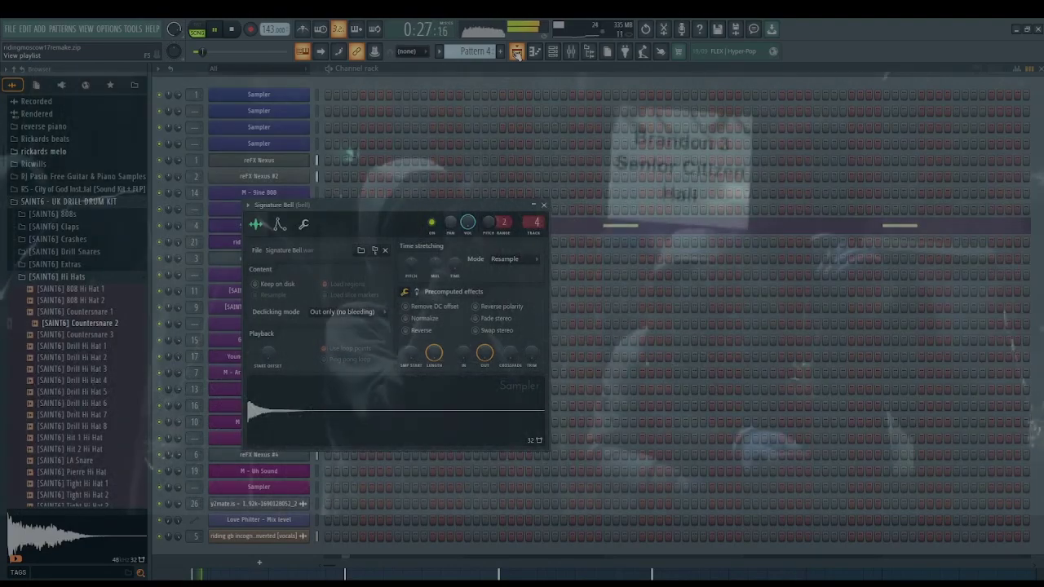
{"action": "left_click", "coordinate": [517, 52]}
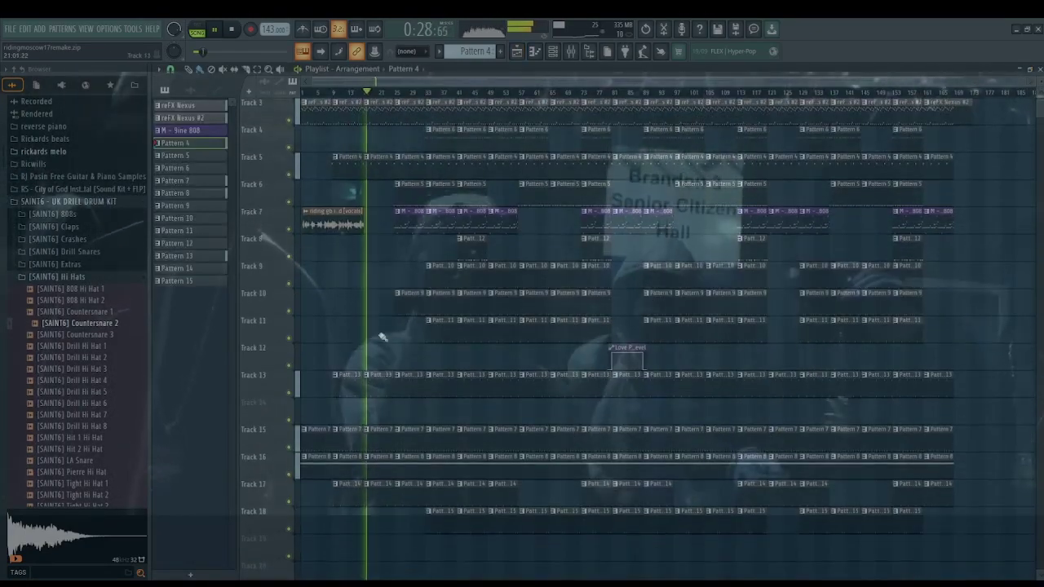
Examine the M - Uh Sound notes of Pattern 14 on Track 17 and its sampler settings, and return to the playlist
{"action": "double_click", "coordinate": [380, 484]}
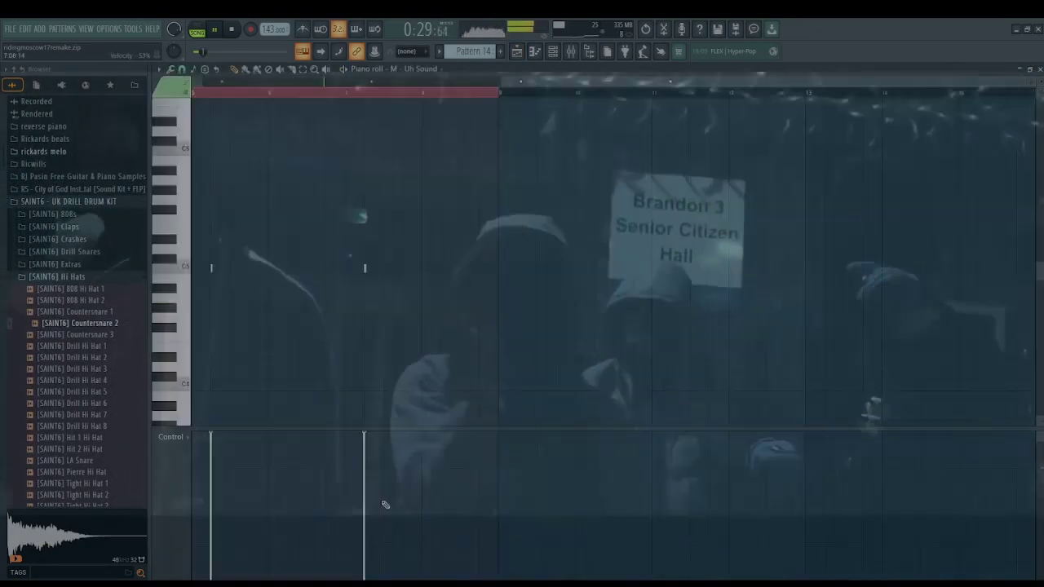
{"action": "left_click", "coordinate": [555, 51]}
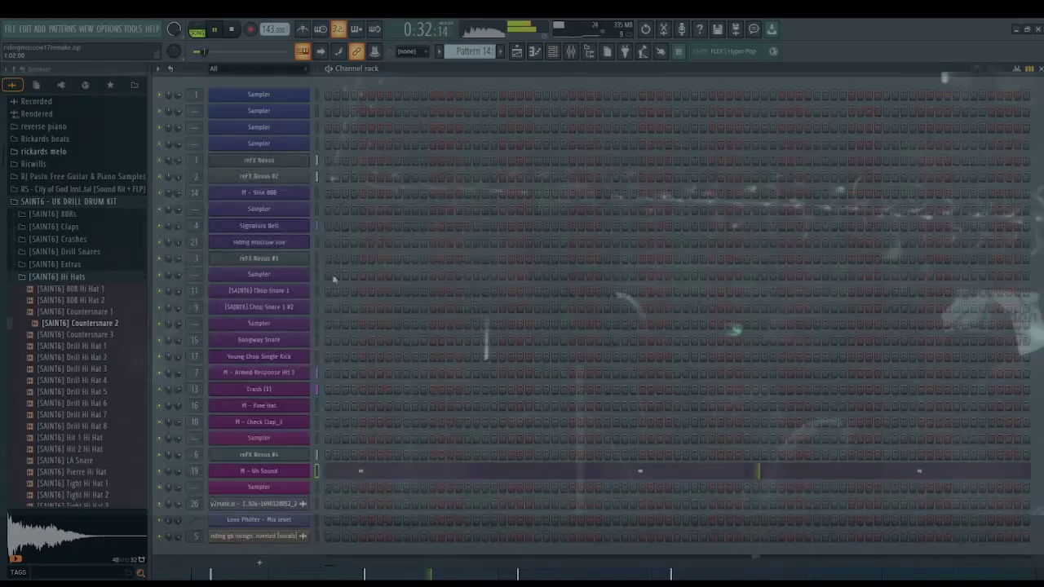
{"action": "left_click", "coordinate": [294, 476]}
{"action": "left_click", "coordinate": [227, 197]}
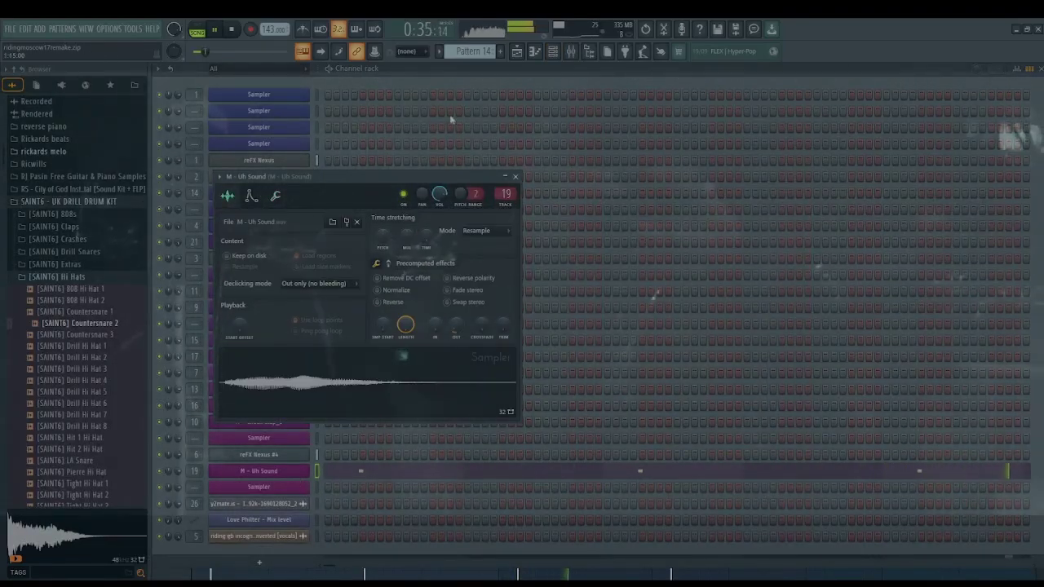
{"action": "left_click", "coordinate": [517, 52]}
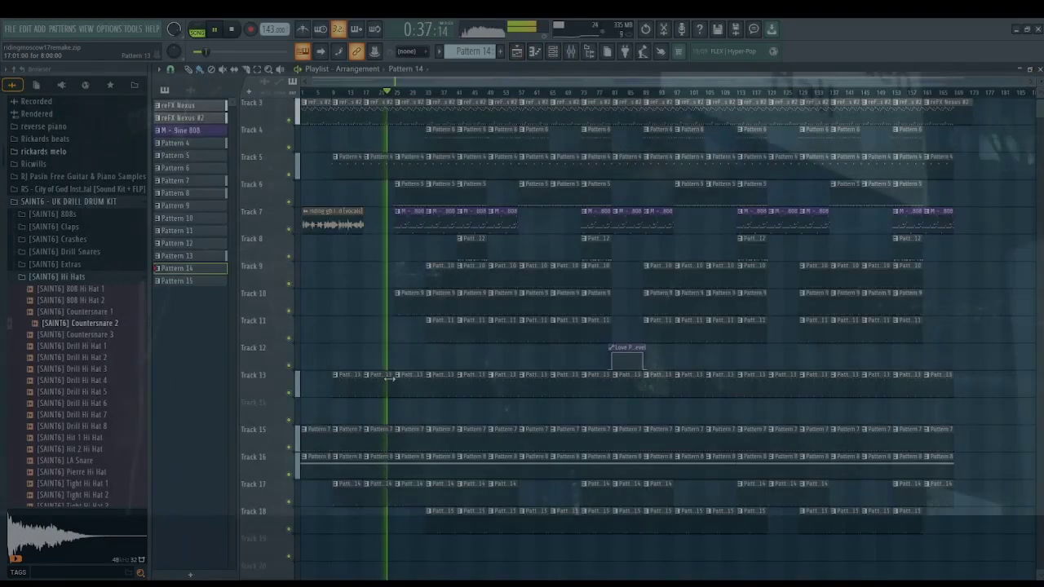
Examine the full range of M - 9ine 808 bass notes from the Track 7 clip and return to the playlist
{"action": "double_click", "coordinate": [404, 226]}
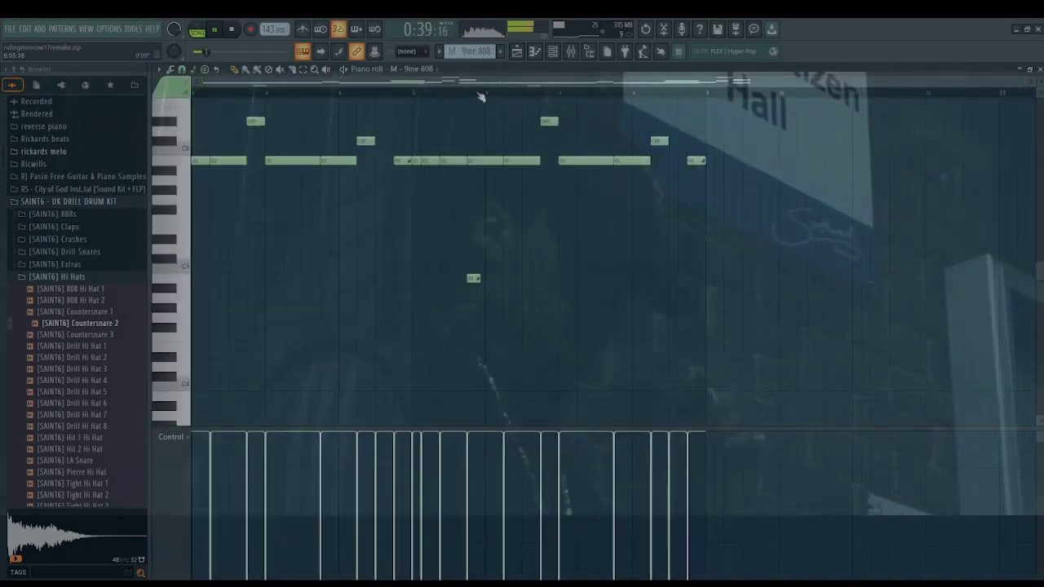
{"action": "scroll", "coordinate": [332, 358], "scroll_direction": "up", "scroll_amount": 1}
{"action": "scroll", "coordinate": [605, 224], "scroll_direction": "down", "scroll_amount": 3}
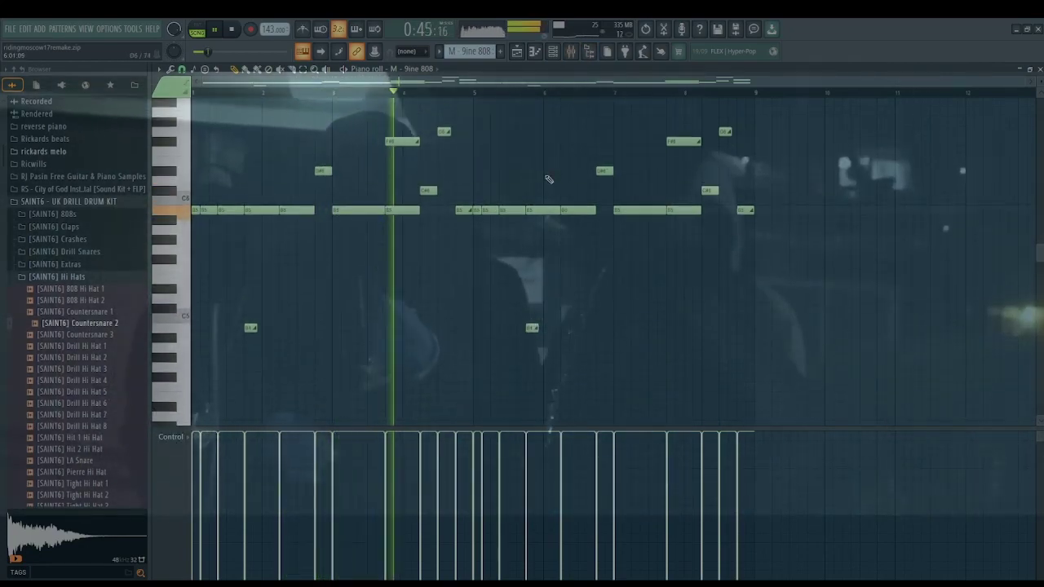
{"action": "scroll", "coordinate": [537, 232], "scroll_direction": "up", "scroll_amount": 1}
{"action": "scroll", "coordinate": [536, 233], "scroll_direction": "down", "scroll_amount": 2}
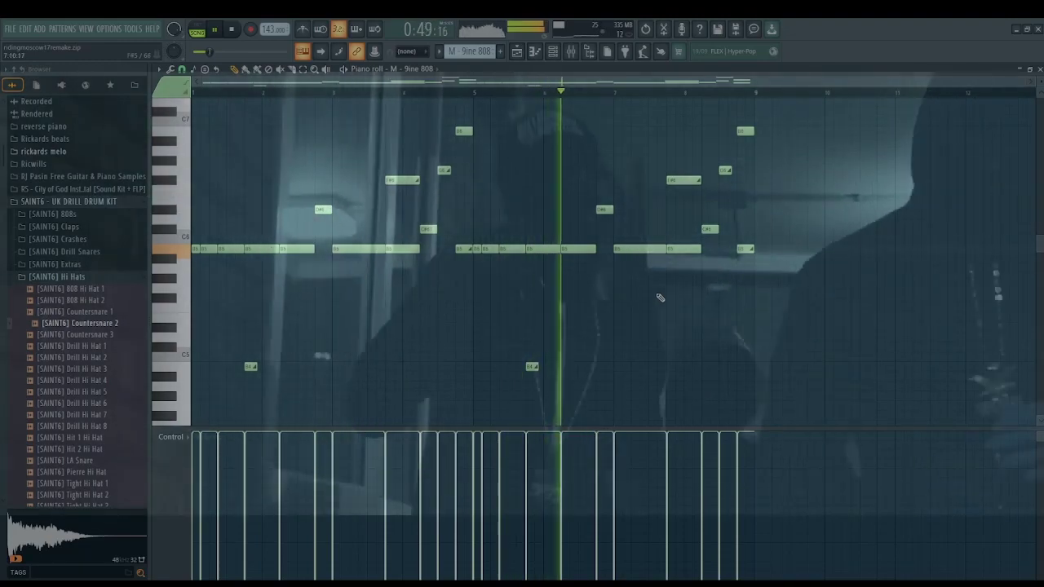
{"action": "scroll", "coordinate": [659, 288], "scroll_direction": "up", "scroll_amount": 2}
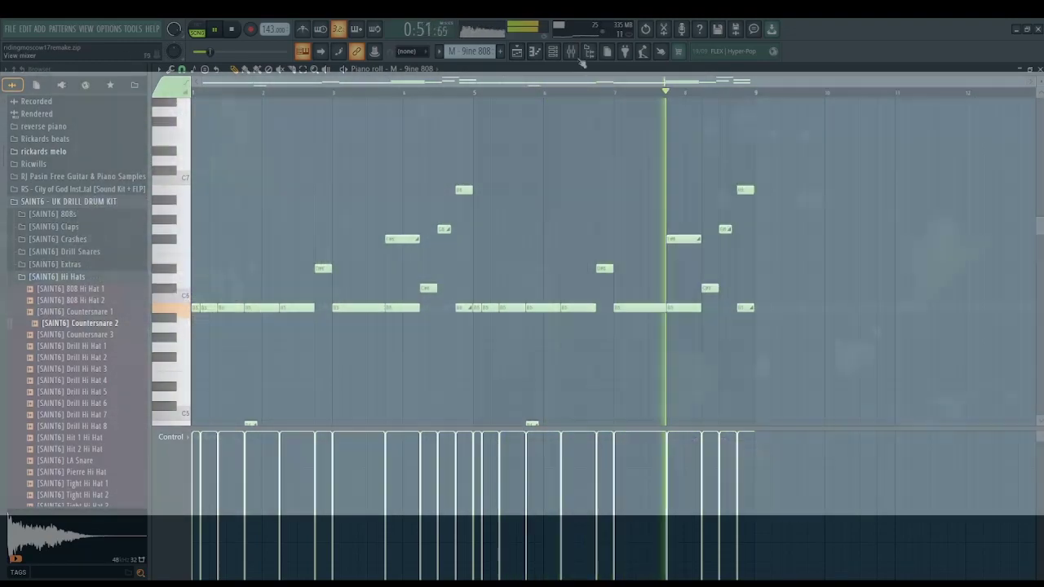
{"action": "left_click", "coordinate": [516, 52]}
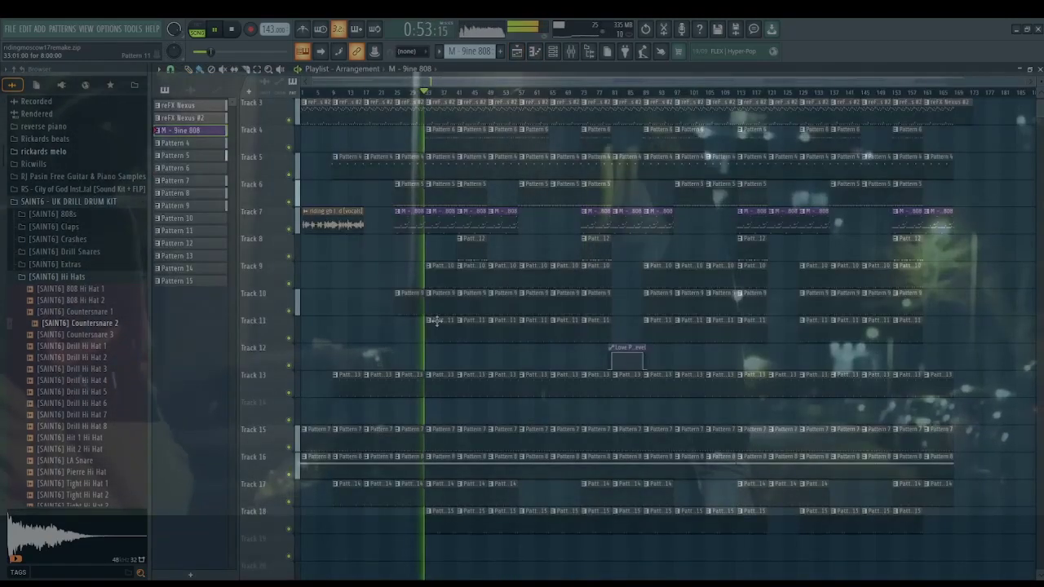
Examine the [SAINT6] Chop Snare 1 #2 notes of Pattern 11 on Track 11 and its sampler settings, and return to the playlist
{"action": "double_click", "coordinate": [439, 330]}
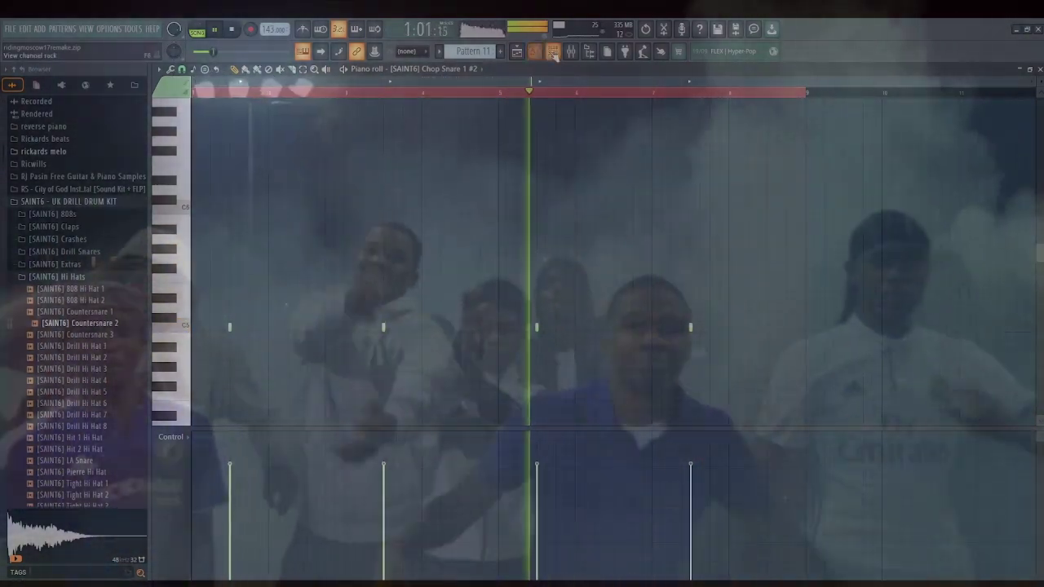
{"action": "left_click", "coordinate": [552, 51]}
{"action": "left_click", "coordinate": [288, 307]}
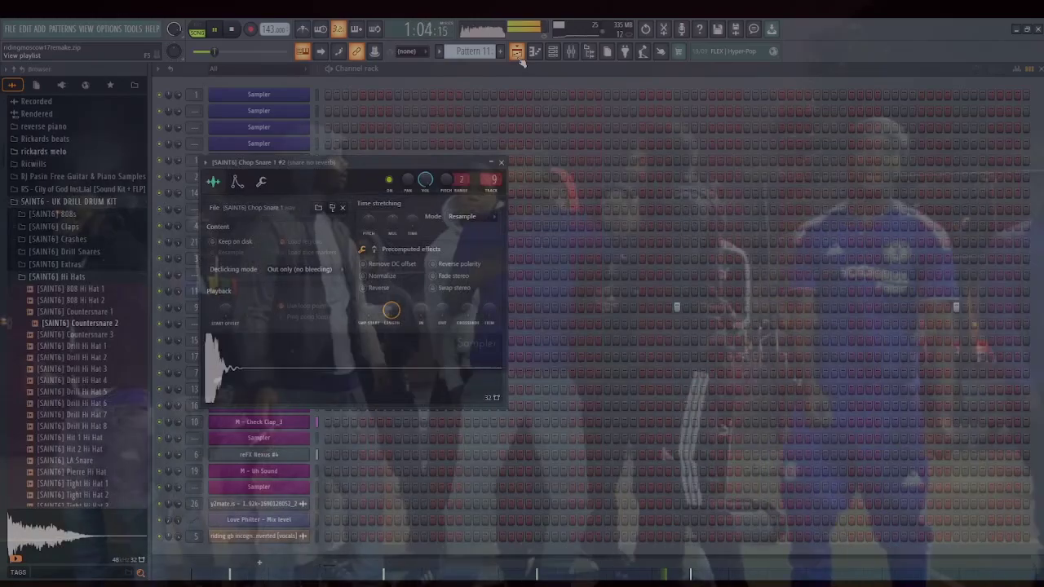
{"action": "left_click", "coordinate": [517, 51]}
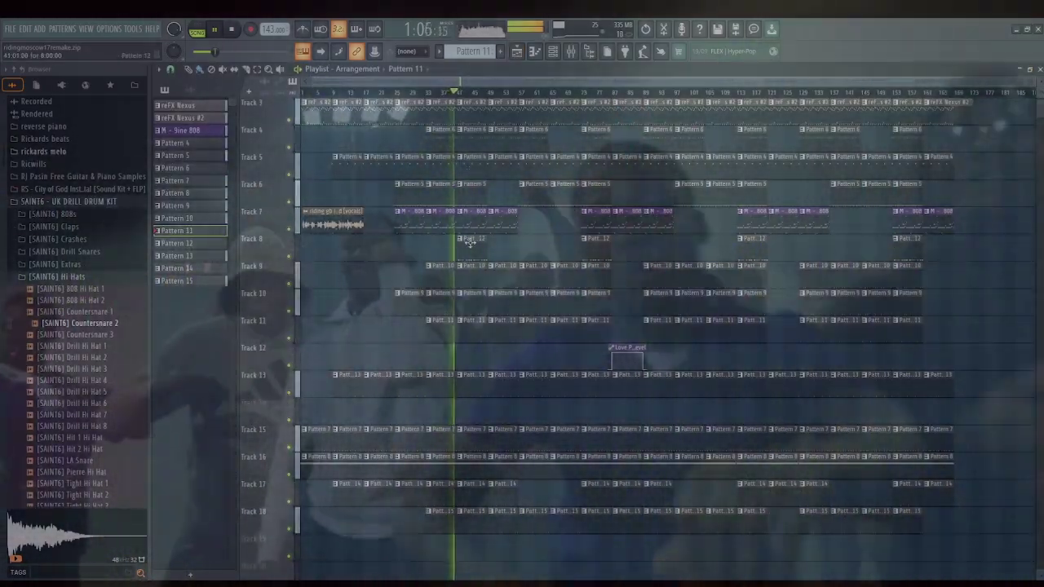
Examine the M - Fine Hat notes of Pattern 12 on Track 8 and its sampler settings, and return to the playlist
{"action": "double_click", "coordinate": [469, 239]}
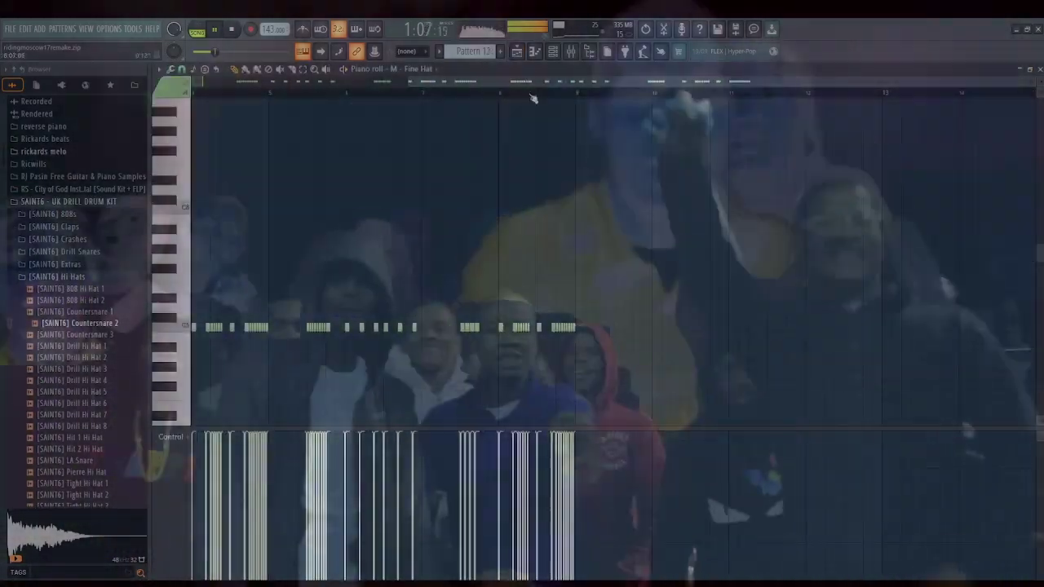
{"action": "scroll", "coordinate": [533, 99], "scroll_direction": "down", "scroll_amount": 3}
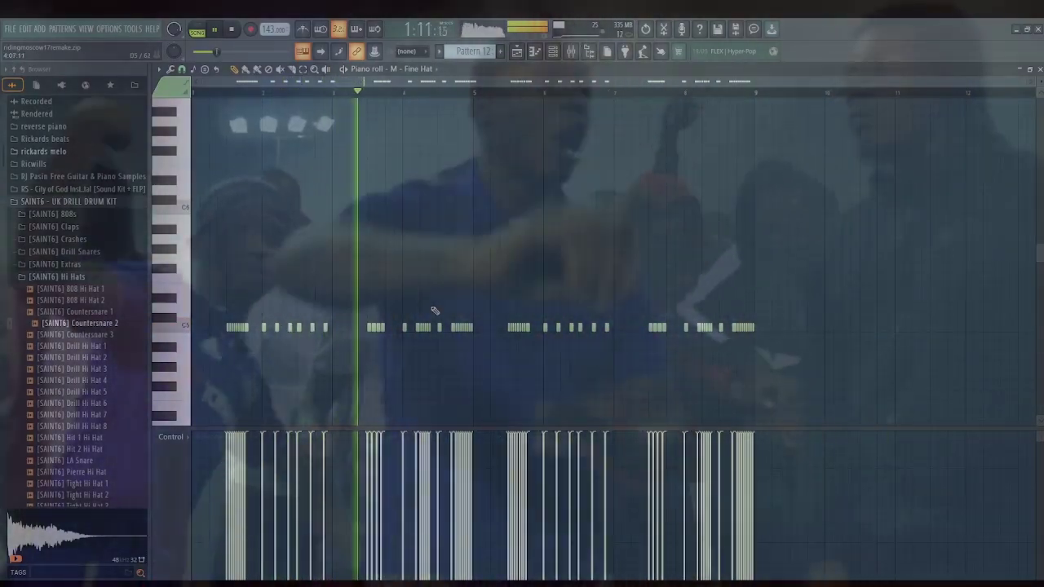
{"action": "key", "text": "F6"}
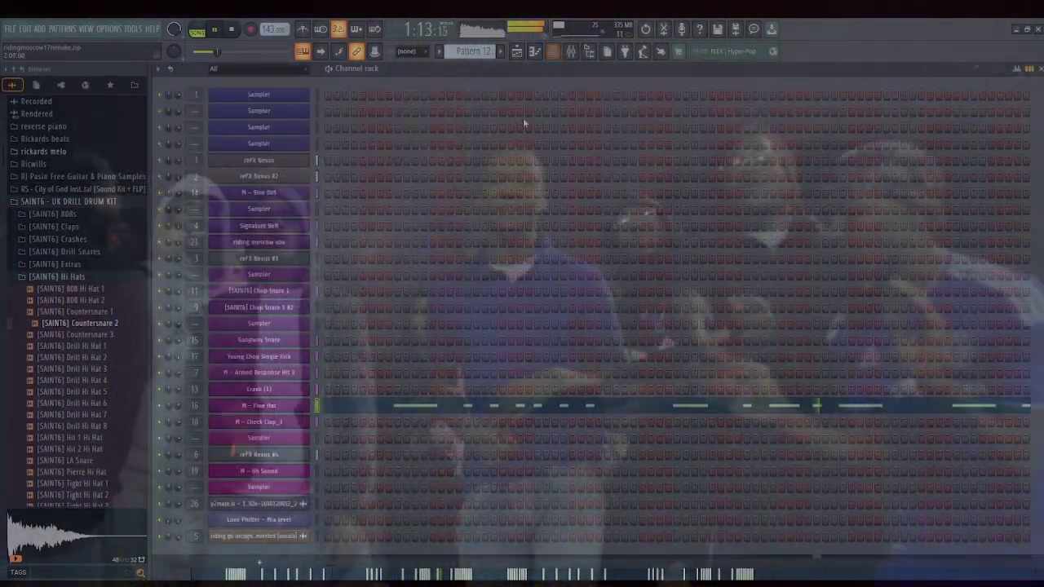
{"action": "left_click", "coordinate": [296, 407]}
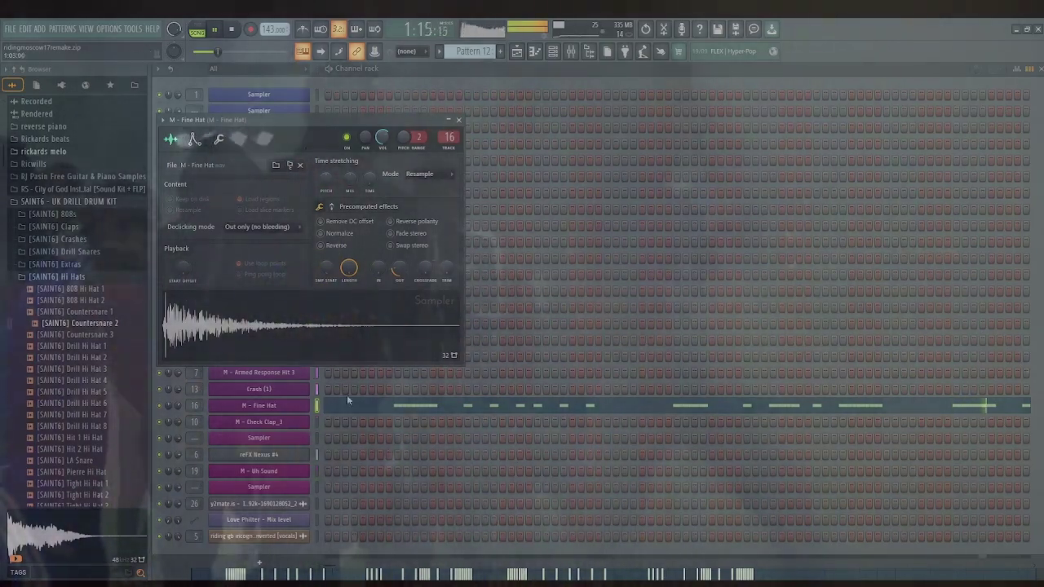
{"action": "left_click", "coordinate": [355, 408]}
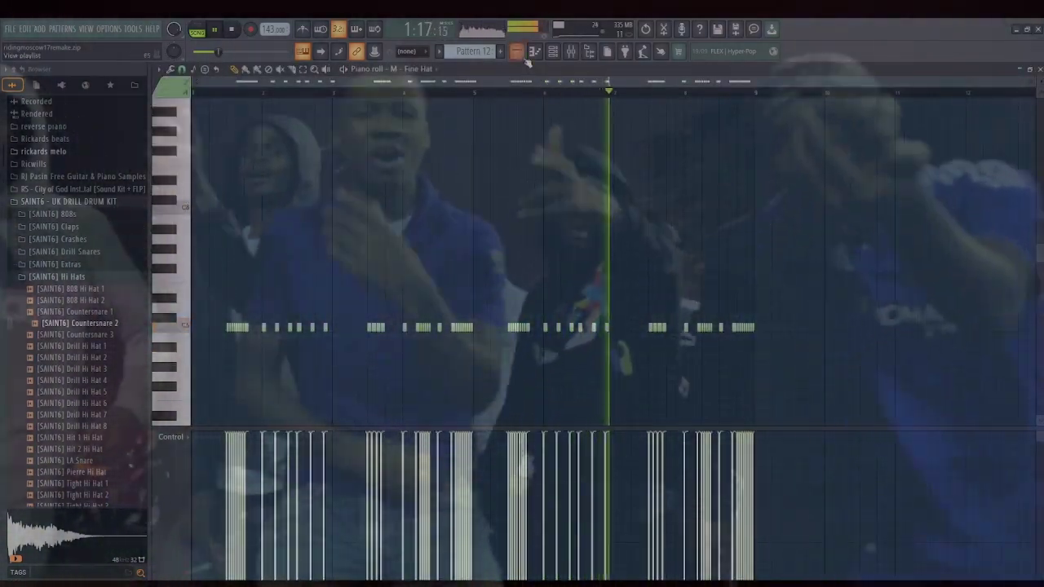
{"action": "left_click", "coordinate": [518, 53]}
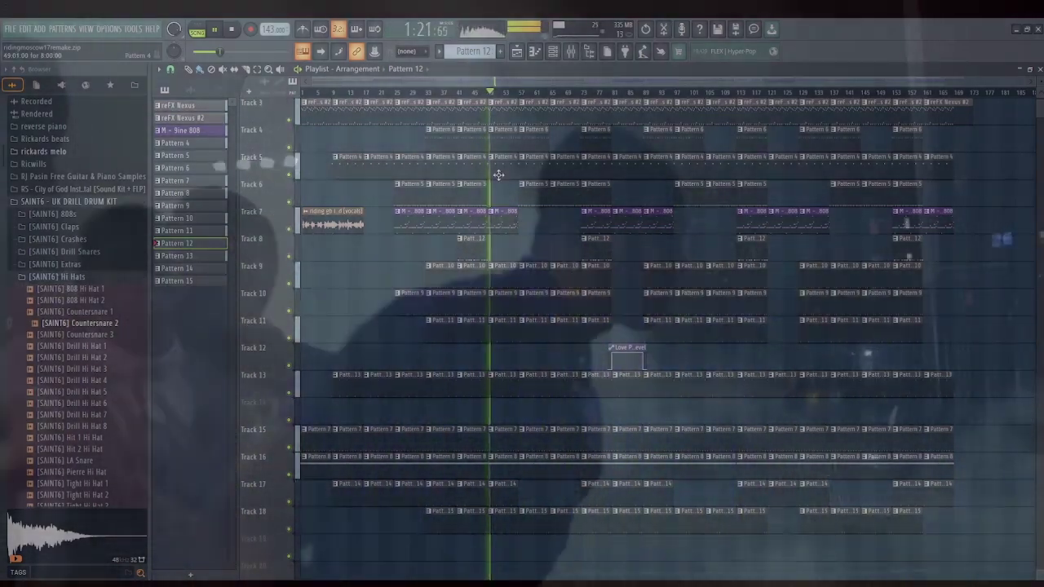
Review the Signature Bell notes of Pattern 4 and the Young Chop Single Kick notes of Pattern 6, returning to the playlist
{"action": "double_click", "coordinate": [494, 157]}
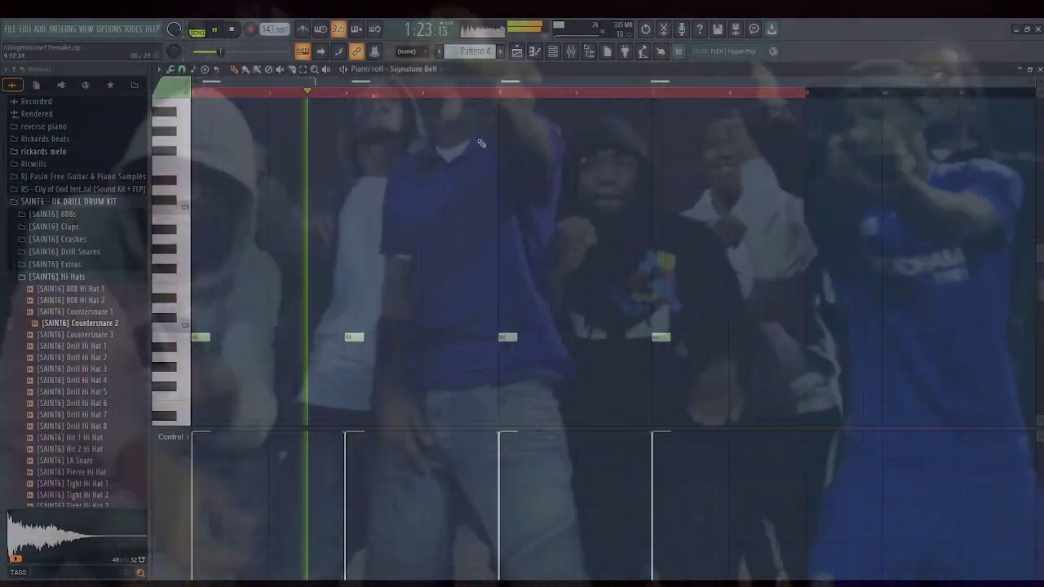
{"action": "key", "text": "F5"}
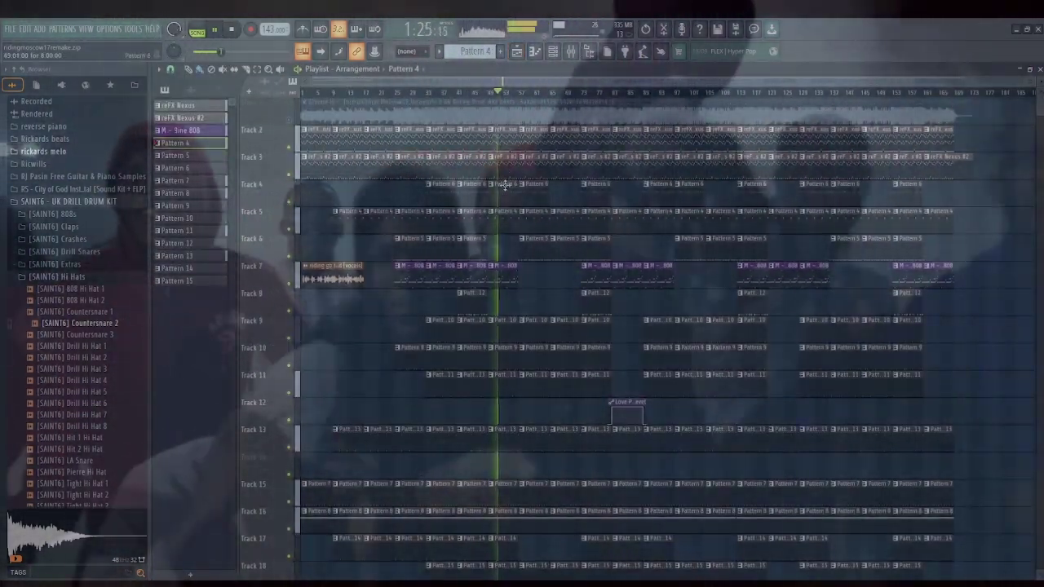
{"action": "double_click", "coordinate": [505, 184]}
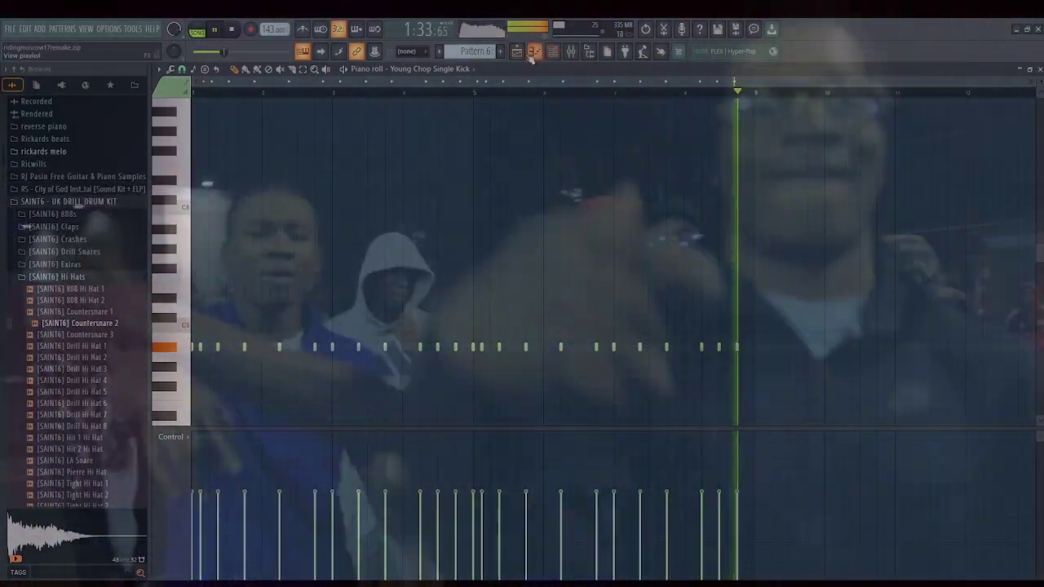
{"action": "left_click", "coordinate": [526, 52]}
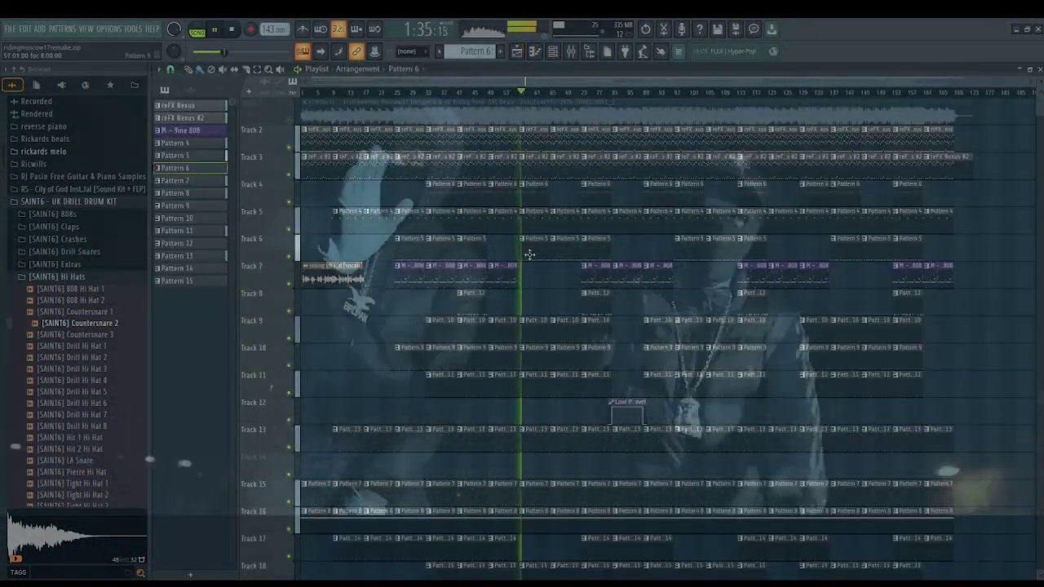
Examine the Gangway Snare notes of Pattern 5 on Track 6 and its sampler settings, and return to the playlist
{"action": "double_click", "coordinate": [529, 255]}
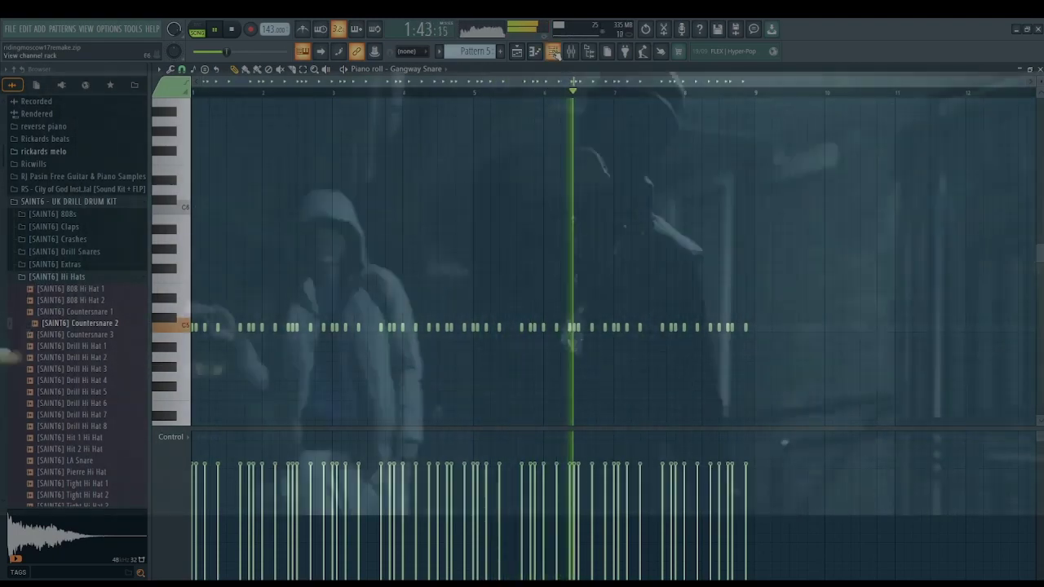
{"action": "left_click", "coordinate": [553, 52]}
{"action": "left_click", "coordinate": [301, 340]}
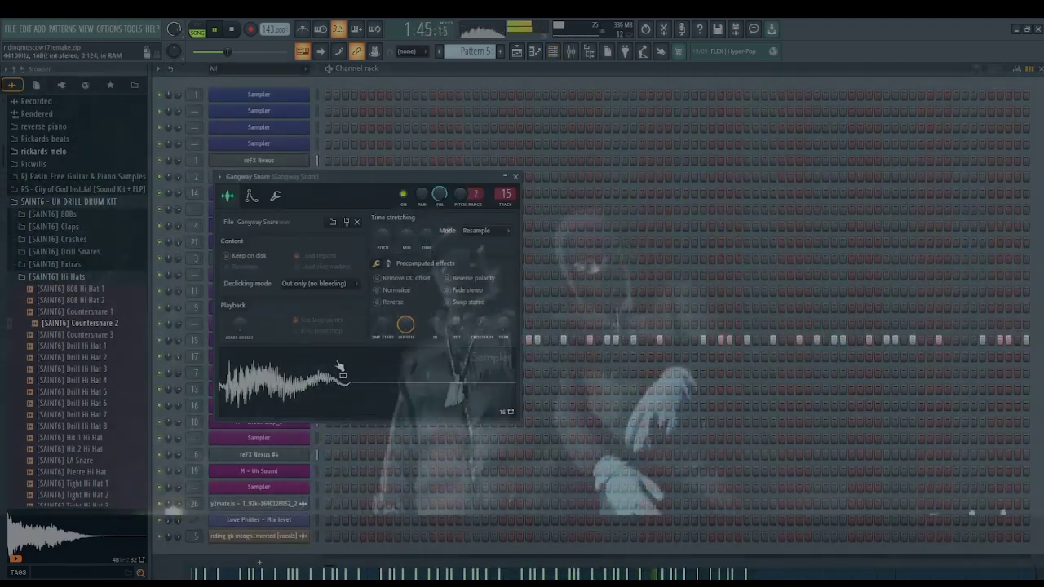
{"action": "left_click", "coordinate": [517, 51]}
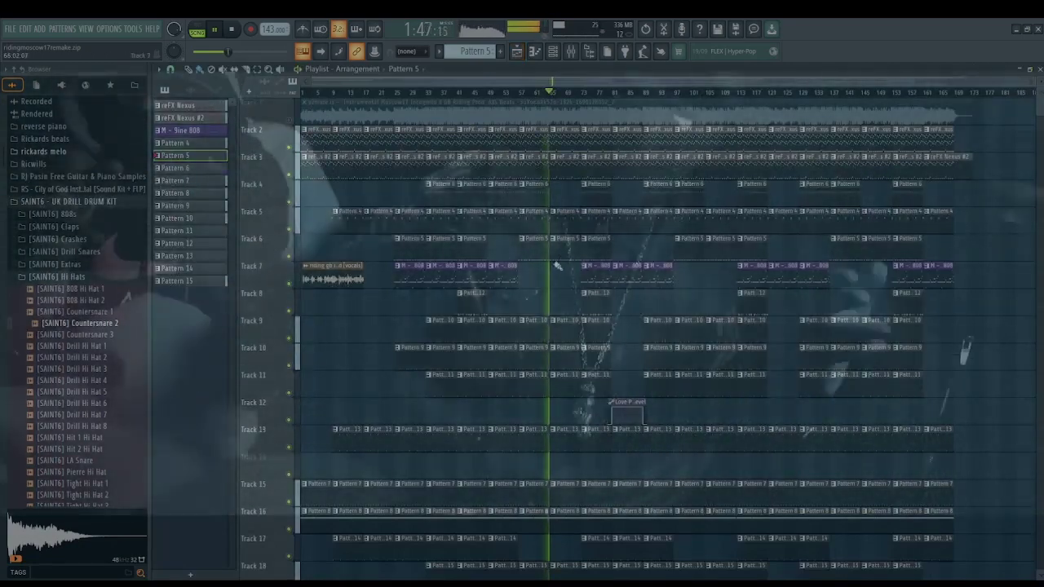
Examine the M - Armed Response Hit 3 notes of Pattern 13 on Track 13 and its sampler settings
{"action": "scroll", "coordinate": [564, 296], "scroll_direction": "down", "scroll_amount": 3}
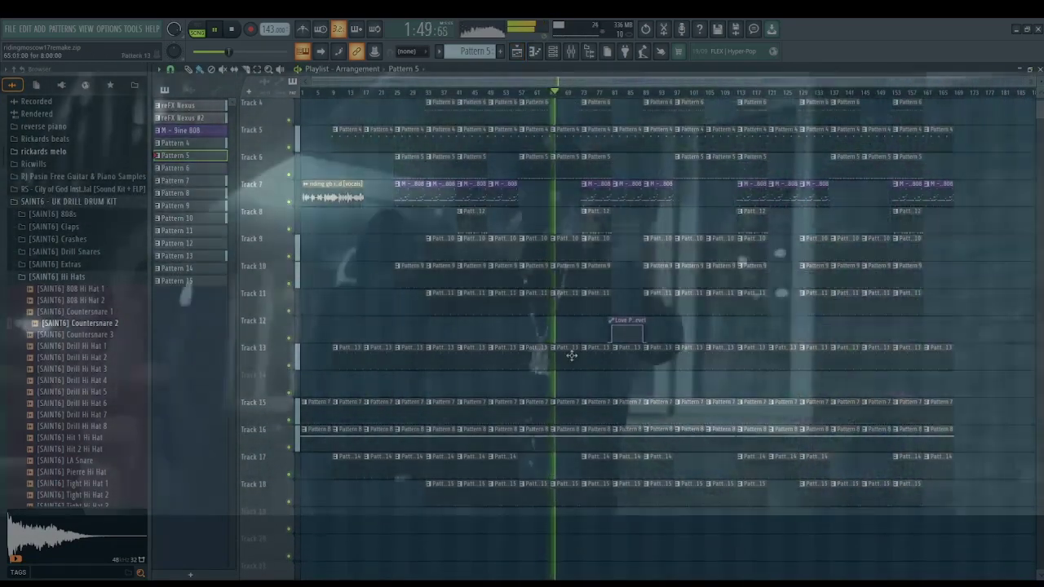
{"action": "double_click", "coordinate": [572, 356]}
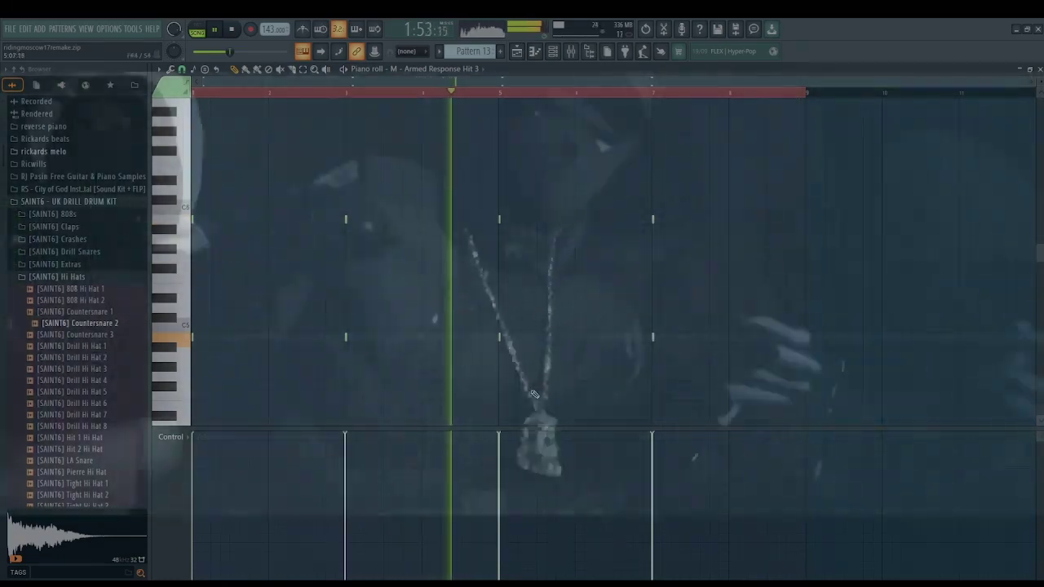
{"action": "left_click", "coordinate": [552, 50]}
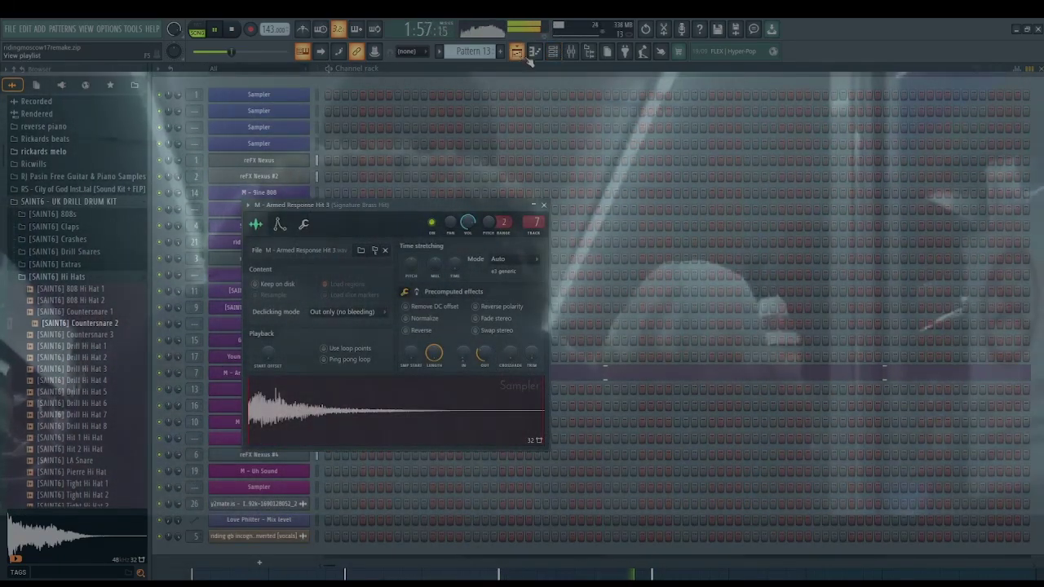
Examine the reFX Nexus #4 notes of Pattern 8 on Track 16 and its 808 Mafia Fx 1 preset, and return to the playlist
{"action": "left_click", "coordinate": [517, 52]}
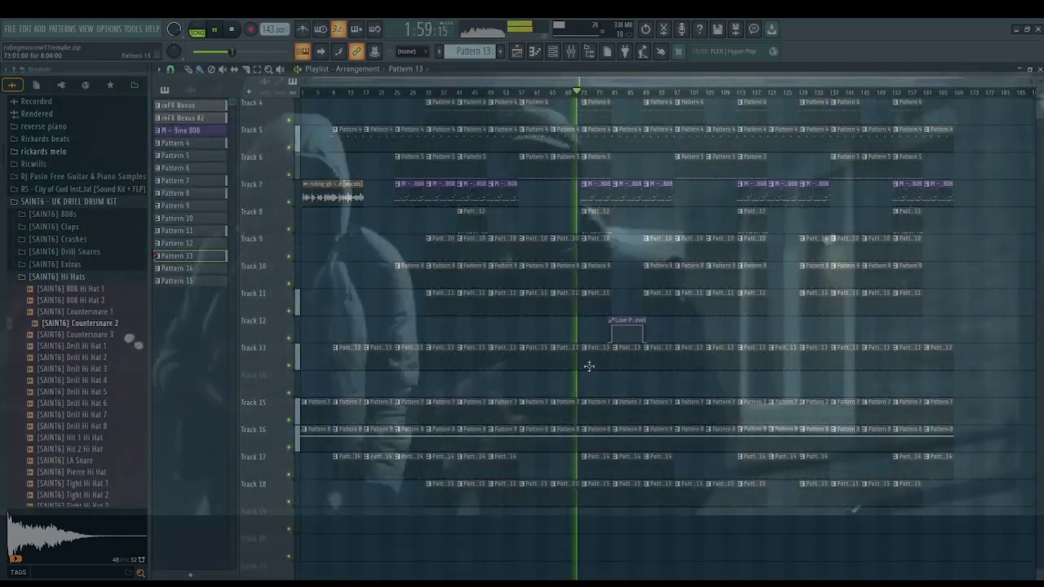
{"action": "double_click", "coordinate": [595, 446]}
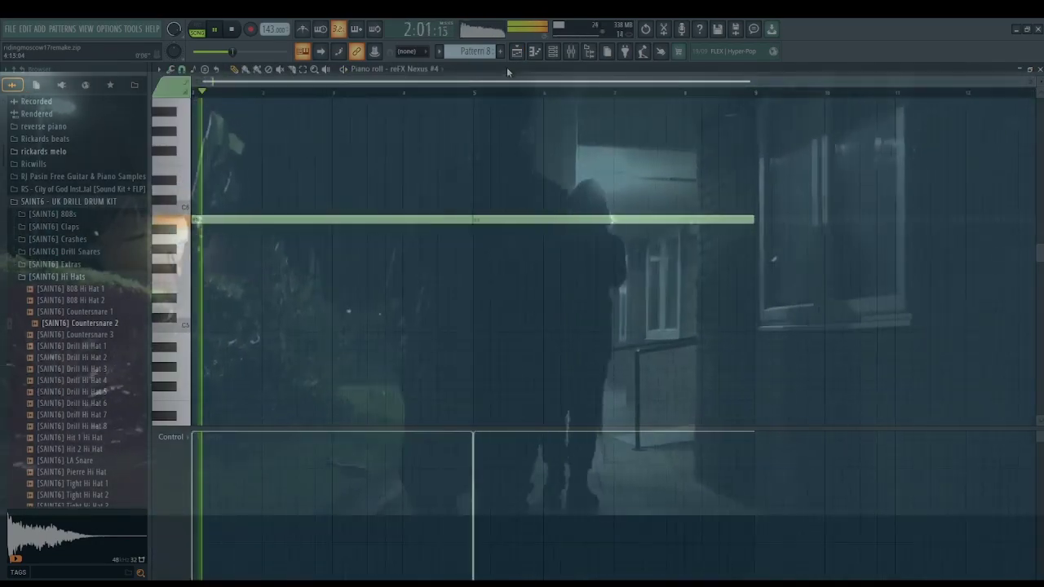
{"action": "key", "text": "F6"}
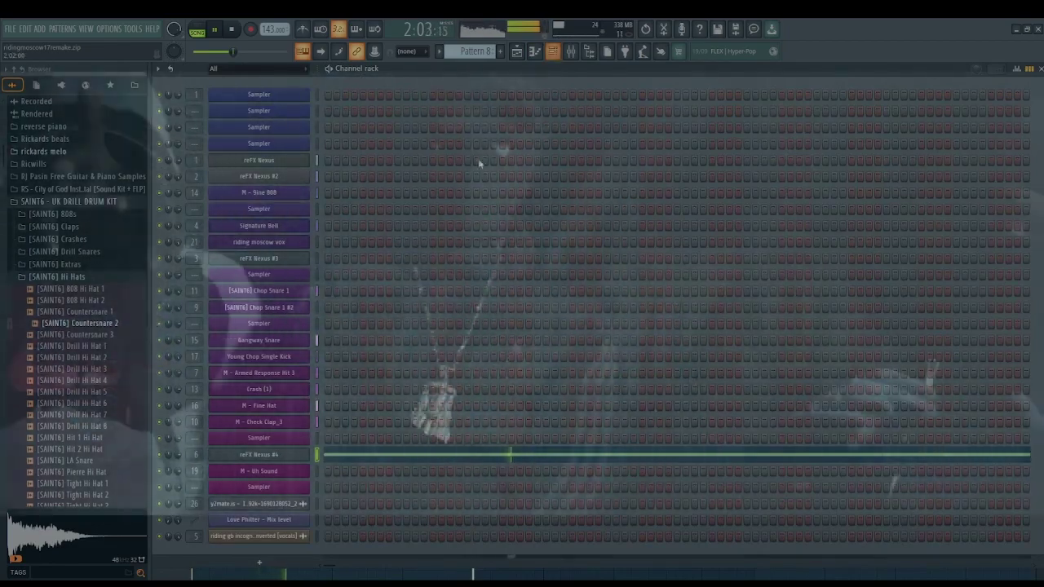
{"action": "left_click", "coordinate": [277, 453]}
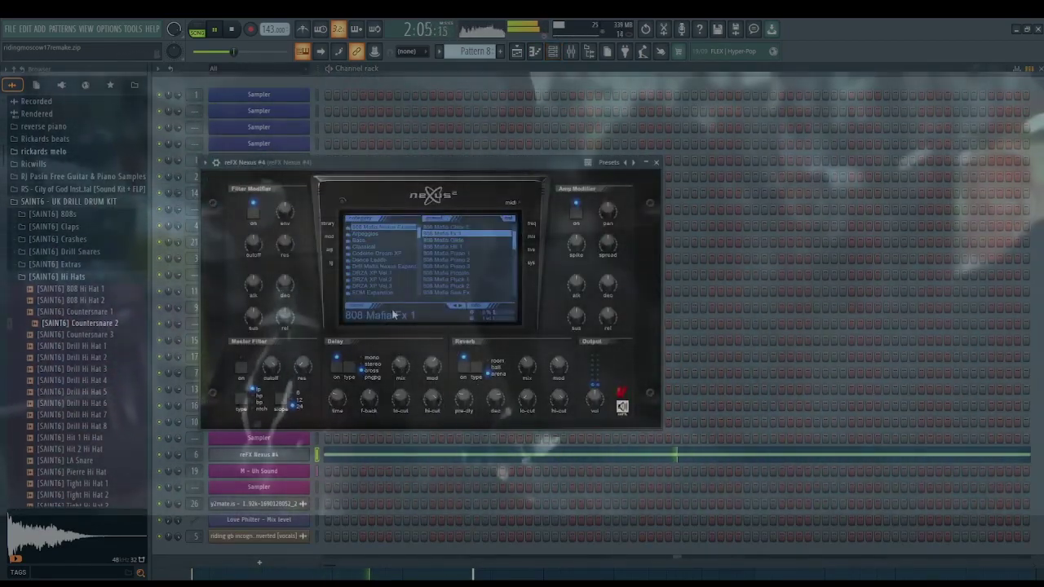
{"action": "key", "text": "F5"}
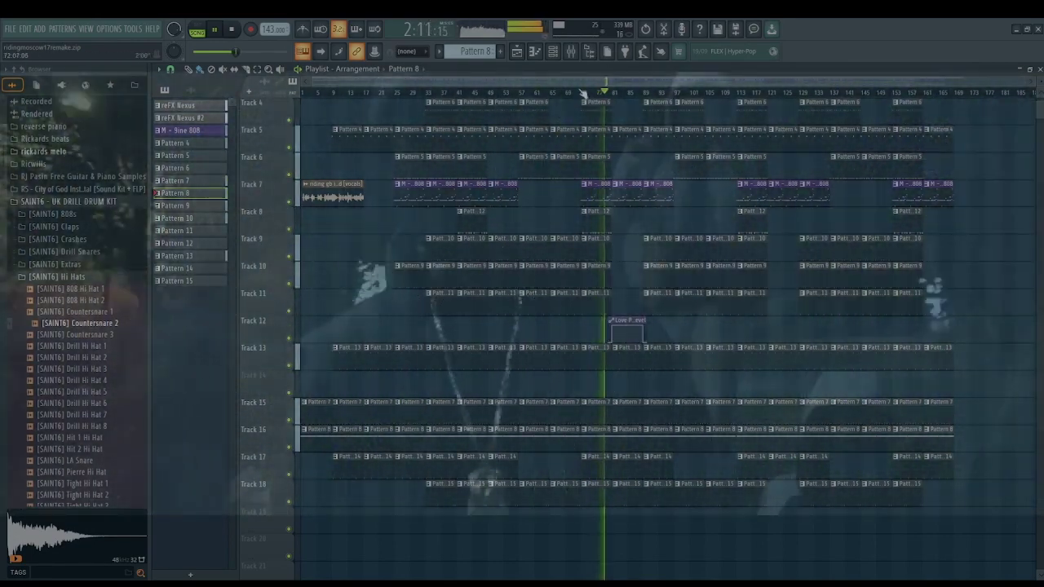
Inspect the Fruity Love Philter effect on the Instrumental Master mixer track, close it, and return to the playlist
{"action": "key", "text": "F9"}
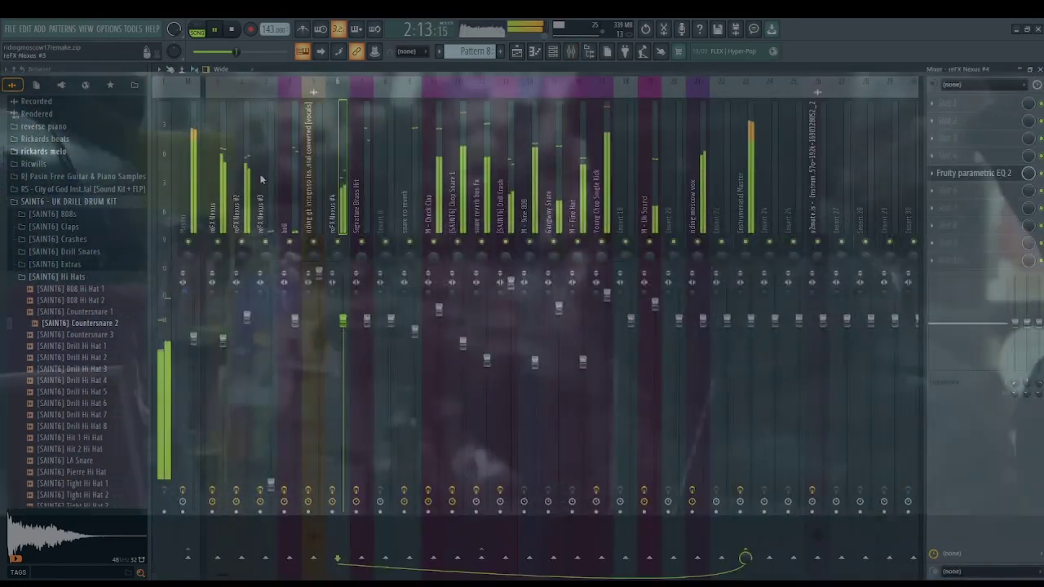
{"action": "left_click", "coordinate": [950, 209]}
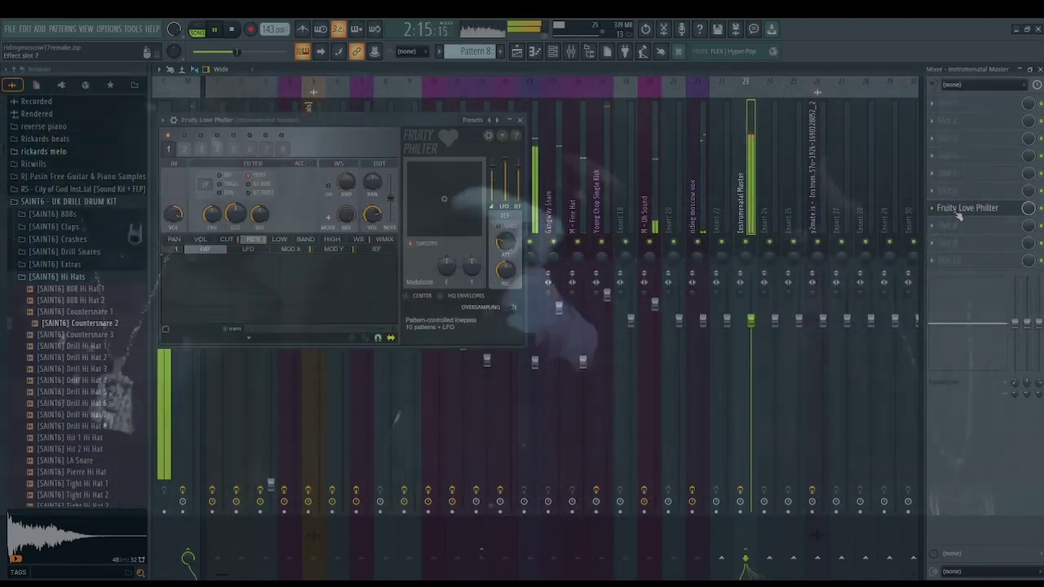
{"action": "left_click", "coordinate": [469, 122]}
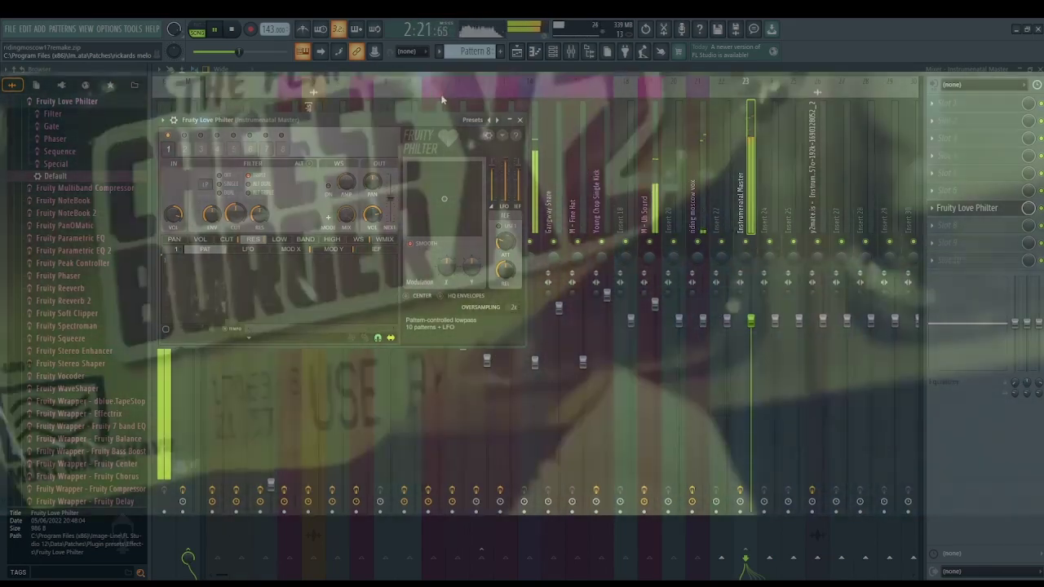
{"action": "left_click", "coordinate": [520, 119]}
{"action": "left_click", "coordinate": [517, 52]}
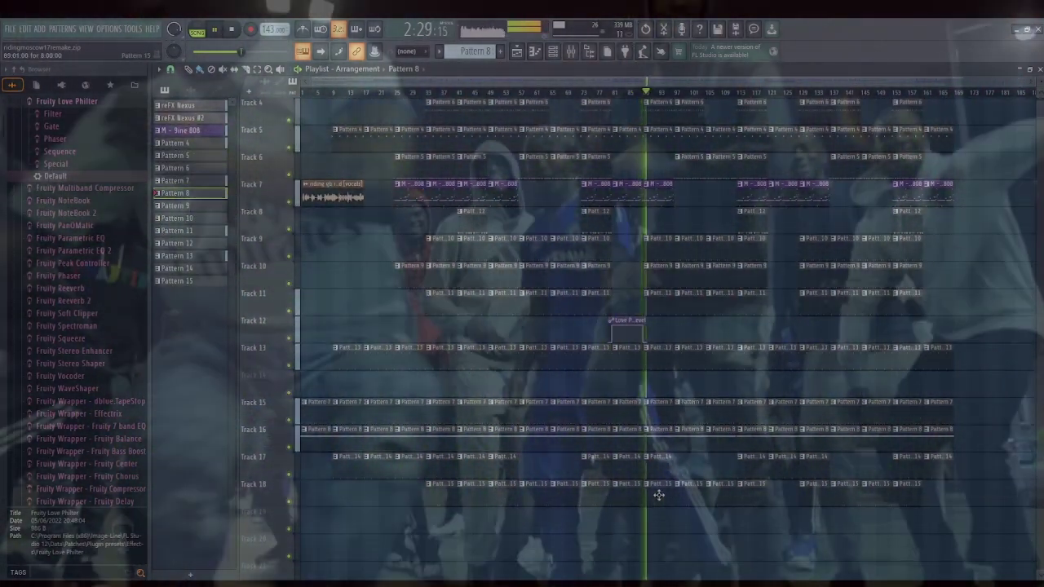
Review the [SAINT6] Chop Snare 1 notes of Pattern 9 on Track 10, and return to the playlist
{"action": "scroll", "coordinate": [671, 92], "scroll_direction": "up", "scroll_amount": 3}
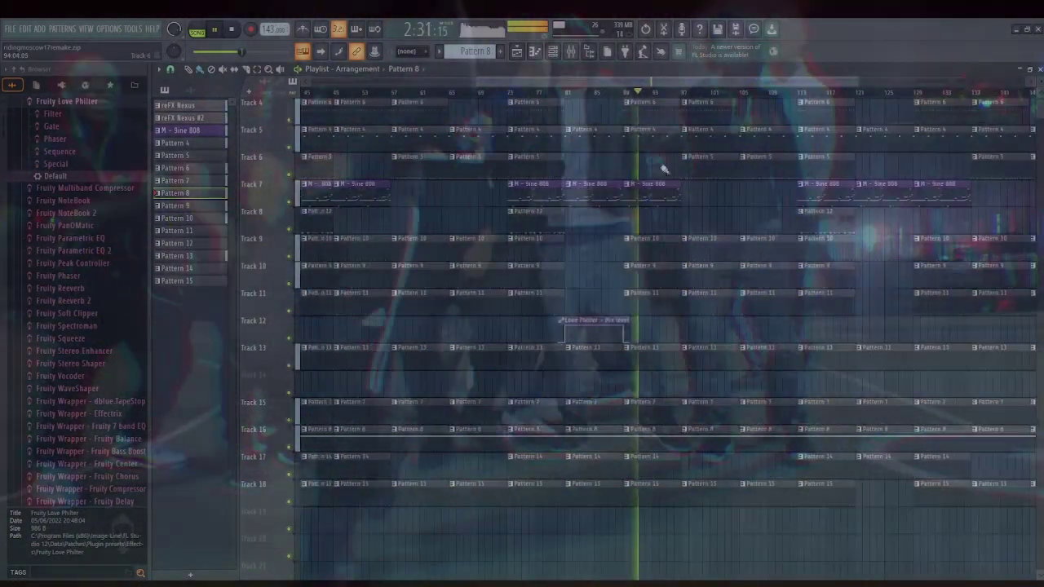
{"action": "scroll", "coordinate": [658, 203], "scroll_direction": "up", "scroll_amount": 3}
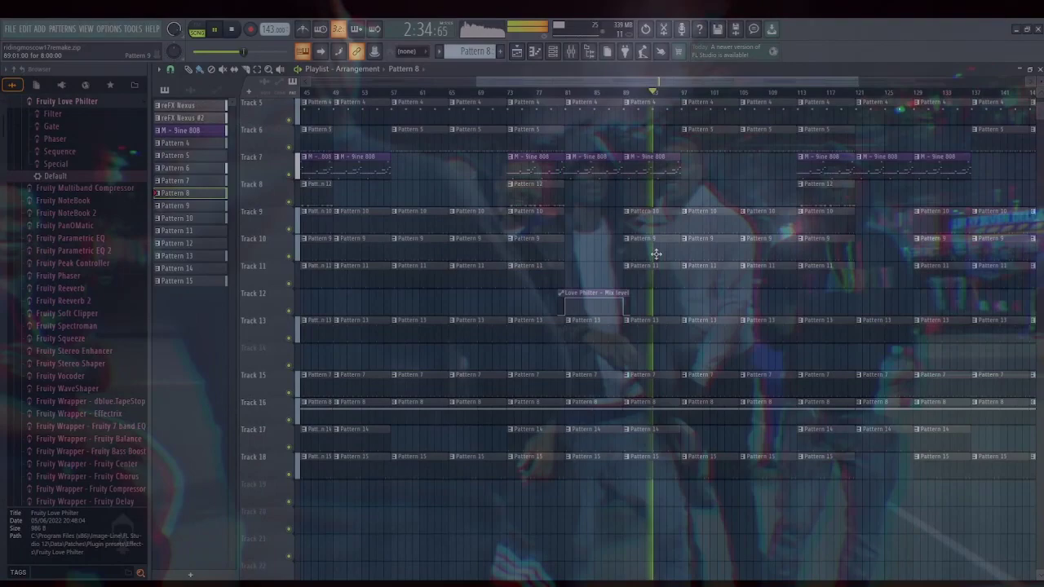
{"action": "double_click", "coordinate": [666, 358]}
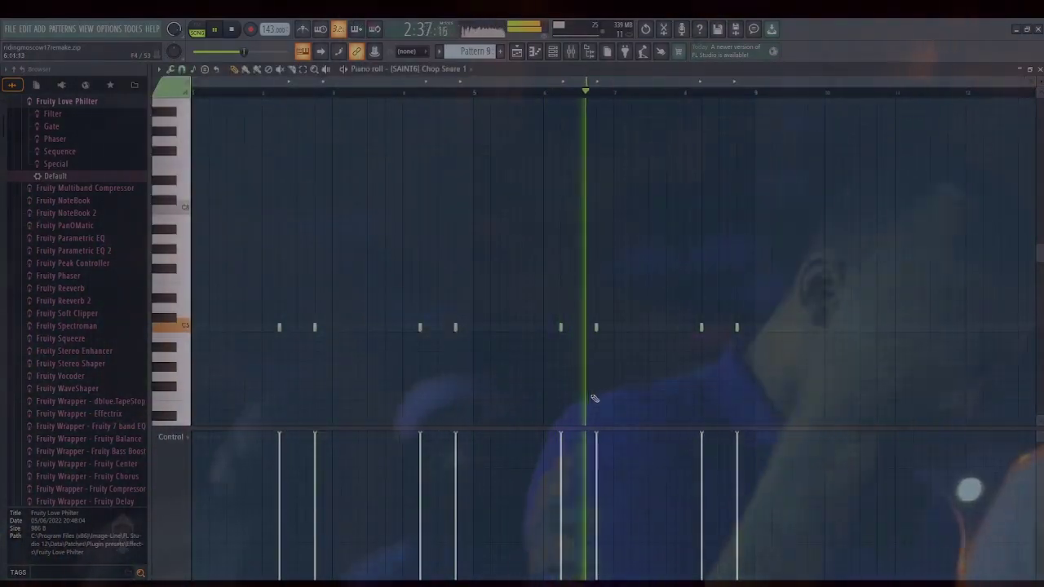
{"action": "left_click", "coordinate": [517, 52]}
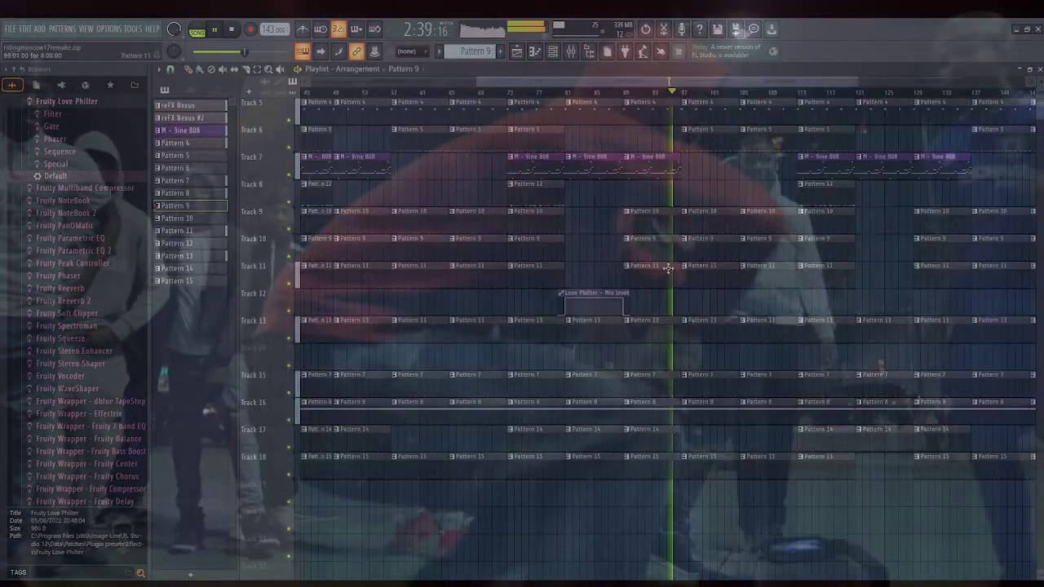
Examine the M - Check Clap_3 notes of Pattern 10 on Track 9 and its sampler settings, and return to the playlist
{"action": "double_click", "coordinate": [660, 256]}
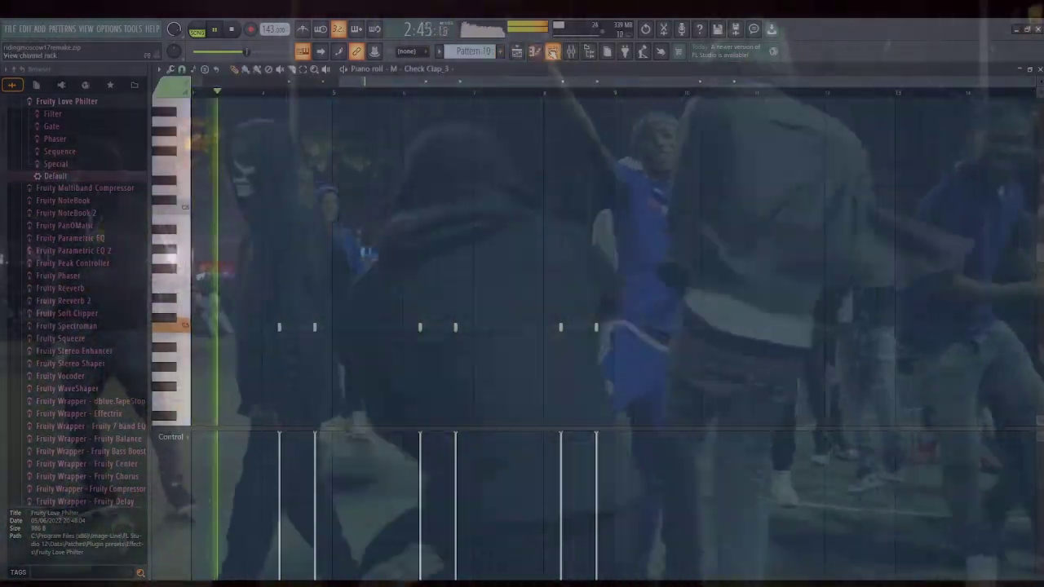
{"action": "left_click", "coordinate": [552, 50]}
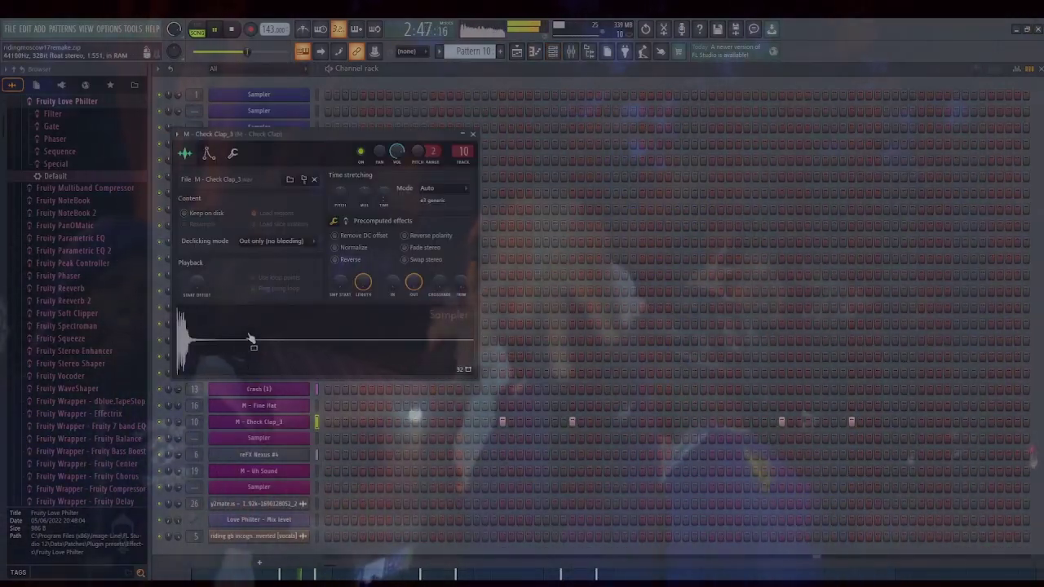
{"action": "left_click", "coordinate": [516, 51]}
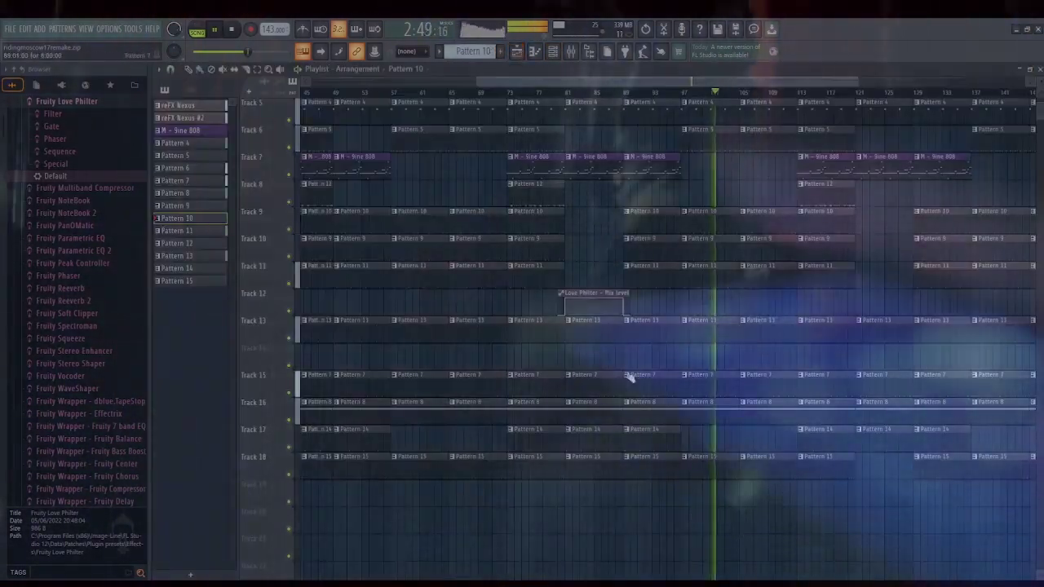
Look over the playlist arrangement around the playhead, from the reFX Nexus melody tracks down to Track 18
{"action": "scroll", "coordinate": [665, 195], "scroll_direction": "down", "scroll_amount": 1}
{"action": "scroll", "coordinate": [685, 90], "scroll_direction": "down", "scroll_amount": 5}
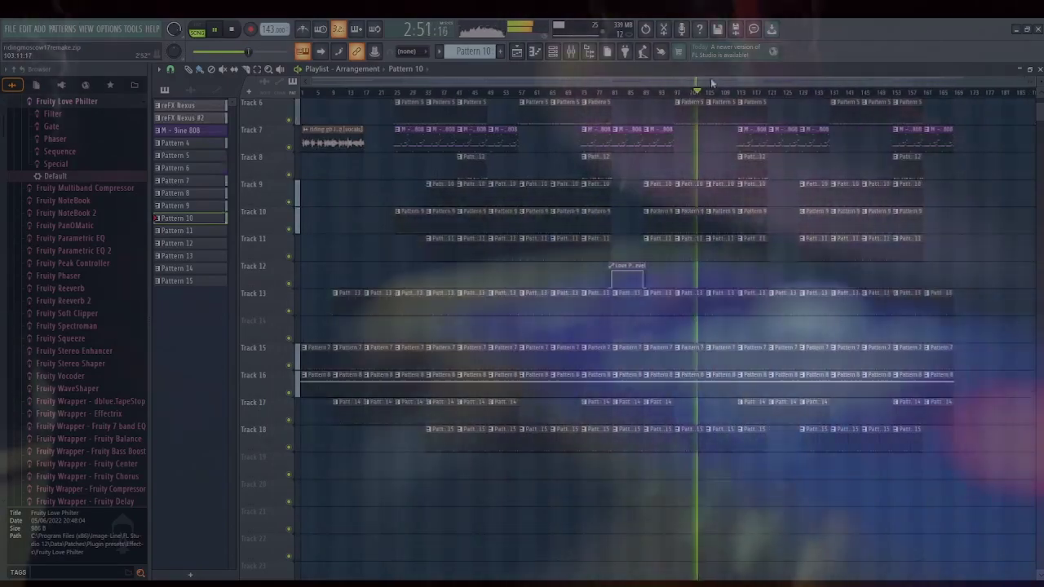
{"action": "scroll", "coordinate": [730, 85], "scroll_direction": "up", "scroll_amount": 4}
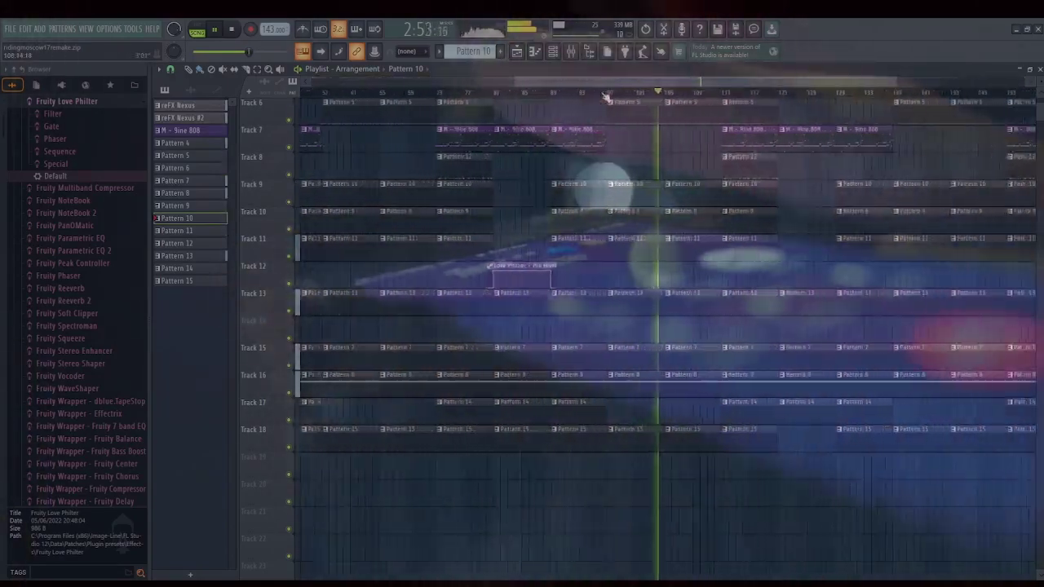
{"action": "scroll", "coordinate": [466, 440], "scroll_direction": "up", "scroll_amount": 4}
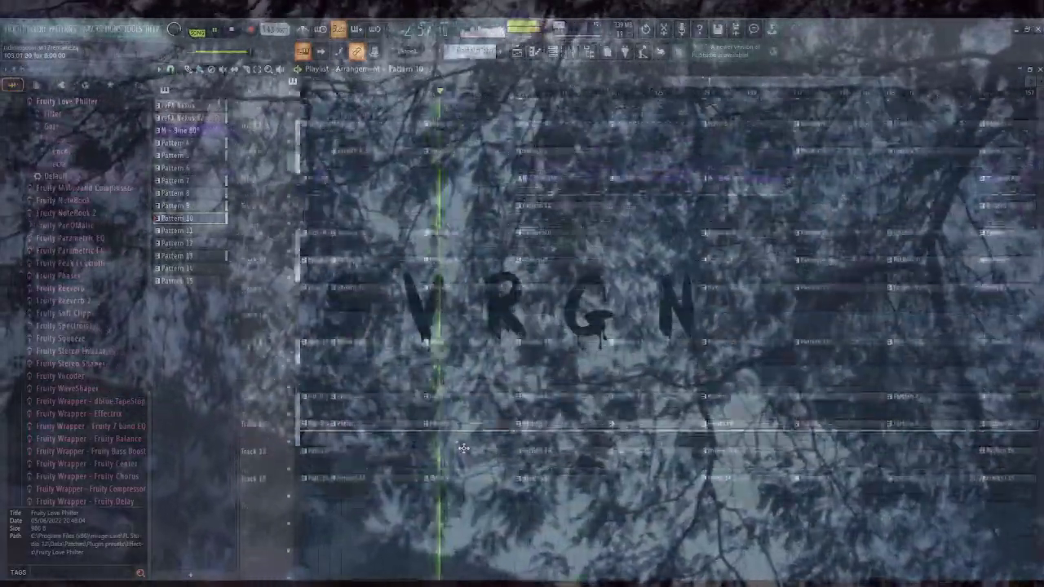
{"action": "scroll", "coordinate": [464, 446], "scroll_direction": "up", "scroll_amount": 1}
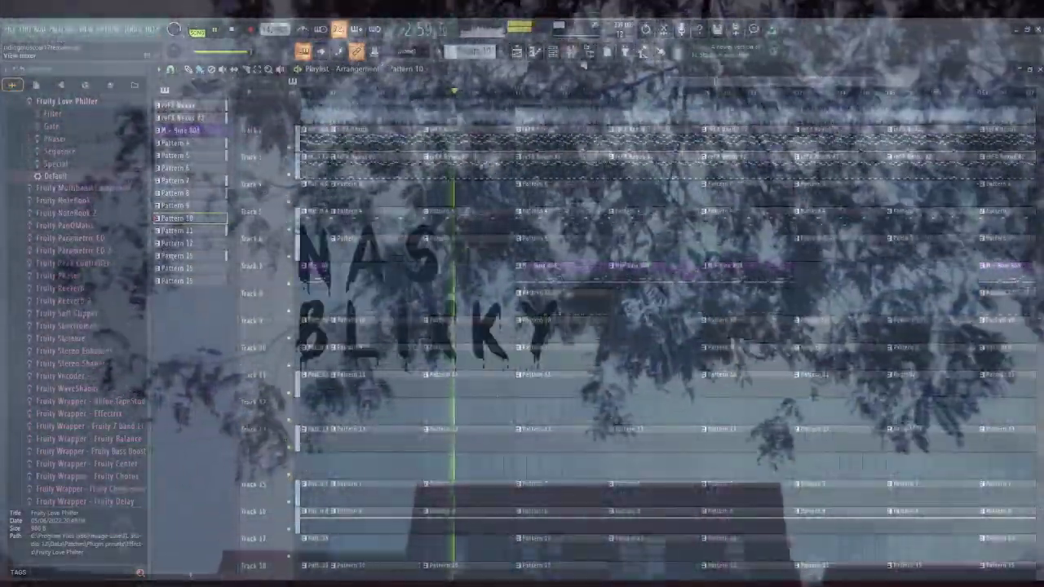
{"action": "scroll", "coordinate": [519, 100], "scroll_direction": "up", "scroll_amount": 2}
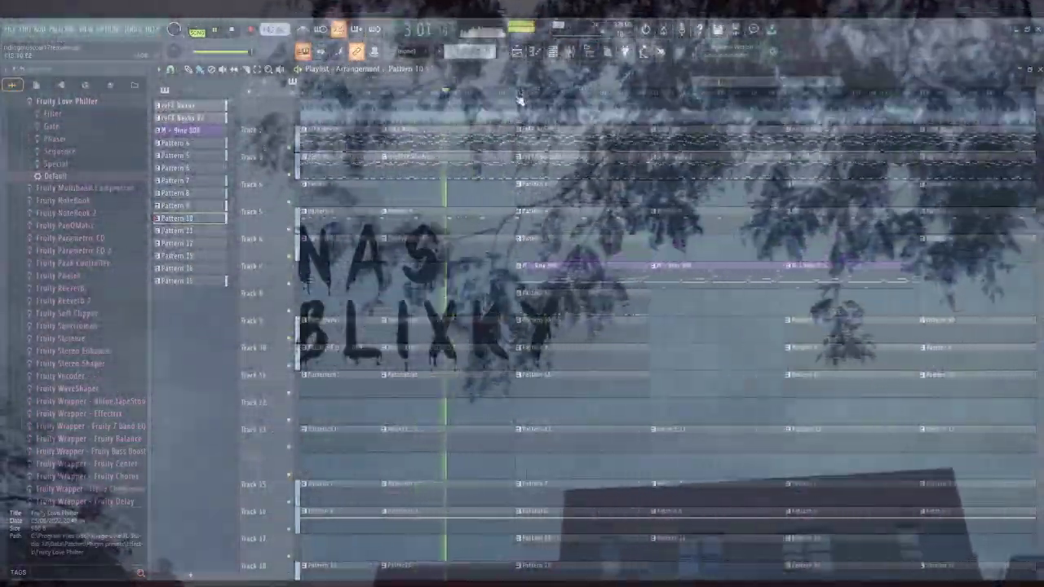
{"action": "scroll", "coordinate": [498, 266], "scroll_direction": "down", "scroll_amount": 2}
{"action": "scroll", "coordinate": [498, 266], "scroll_direction": "down", "scroll_amount": 1}
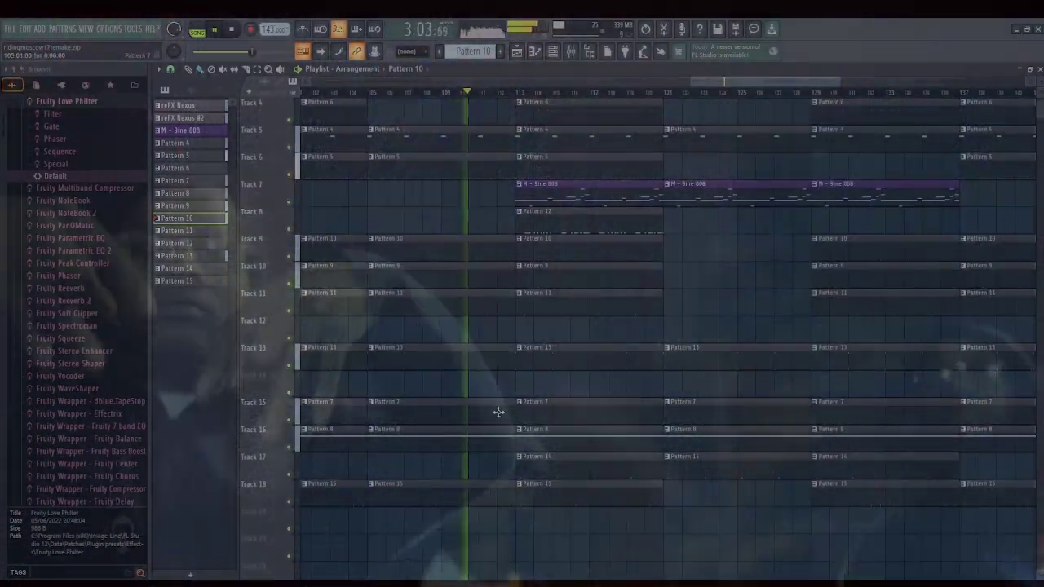
Examine the Crash (1) notes of Pattern 7 on Track 15 and its sampler settings, and return to the playlist
{"action": "double_click", "coordinate": [497, 411]}
{"action": "left_click", "coordinate": [551, 82]}
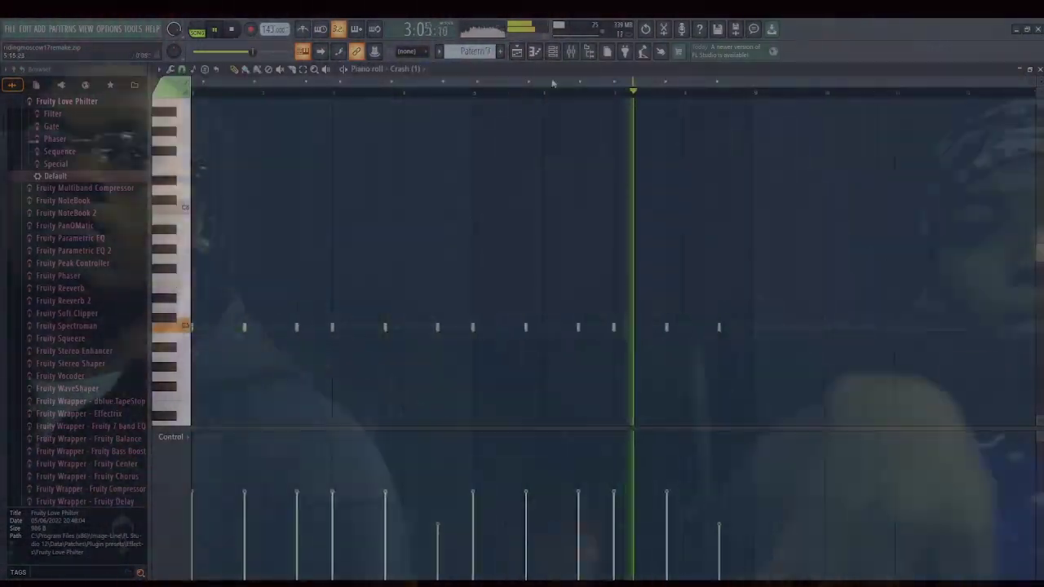
{"action": "left_click", "coordinate": [554, 53]}
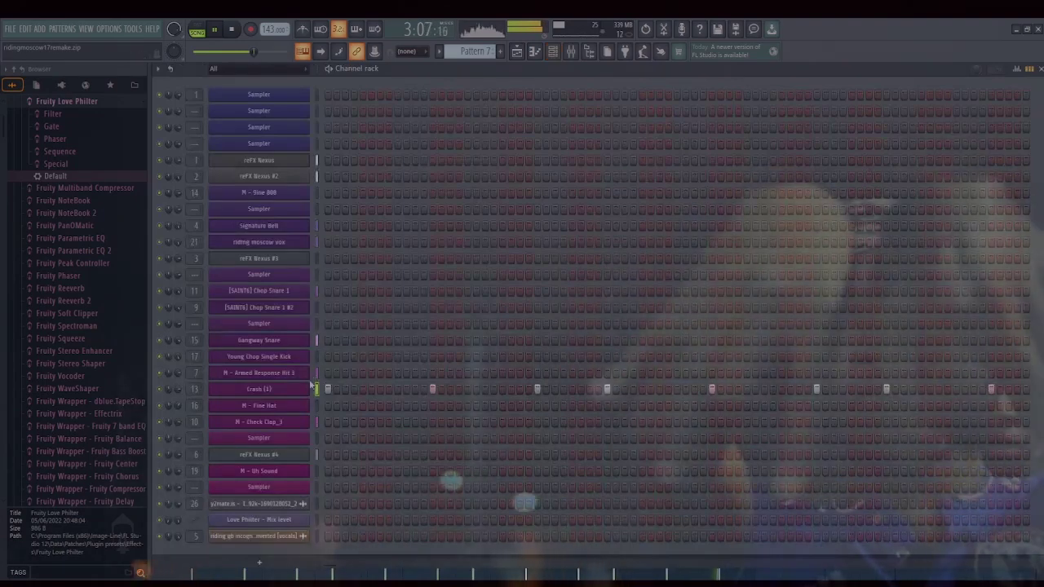
{"action": "left_click", "coordinate": [297, 393]}
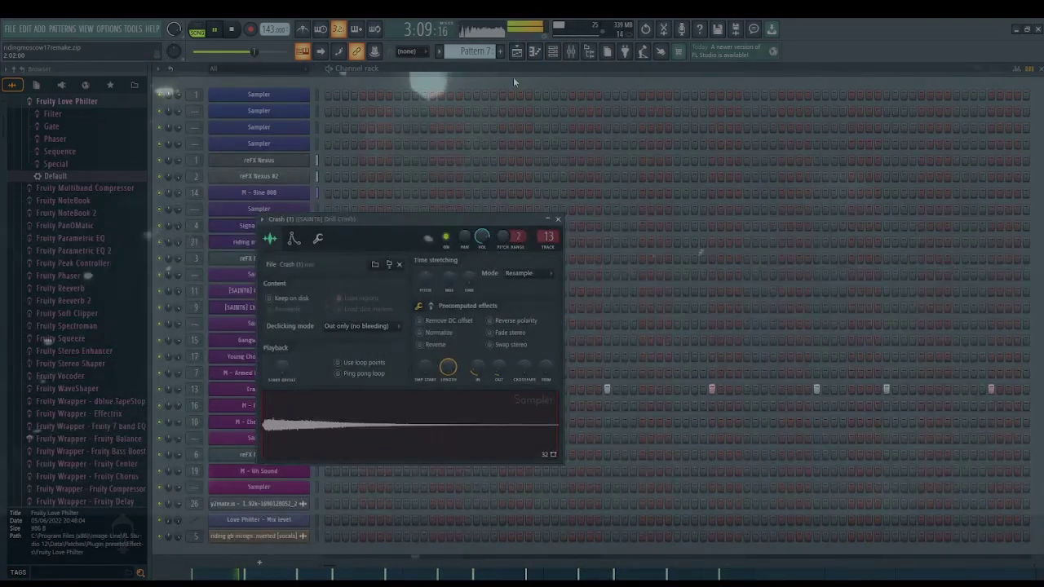
{"action": "left_click", "coordinate": [519, 52]}
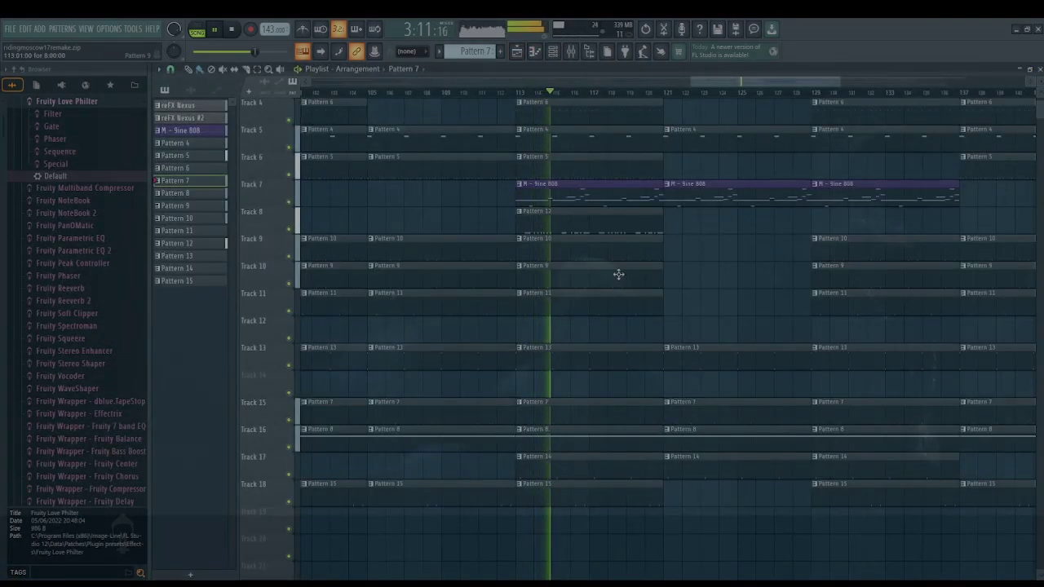
Inspect the Fruity parametric EQ 2 on the [SAINT6] Drill Crash and reFX Nexus #2 mixer tracks
{"action": "scroll", "coordinate": [618, 274], "scroll_direction": "up", "scroll_amount": 3}
{"action": "scroll", "coordinate": [637, 95], "scroll_direction": "down", "scroll_amount": 4}
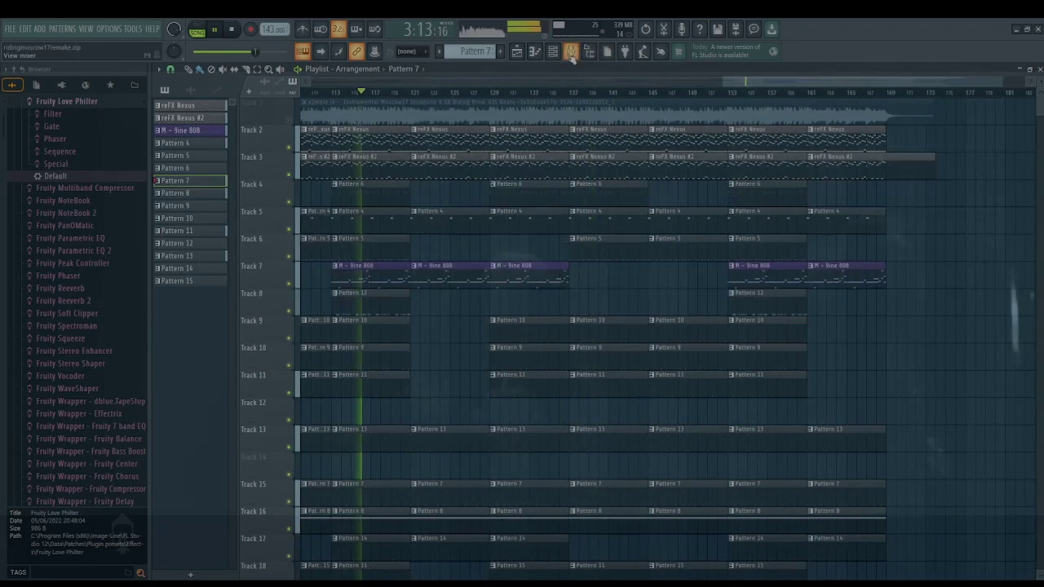
{"action": "left_click", "coordinate": [571, 52]}
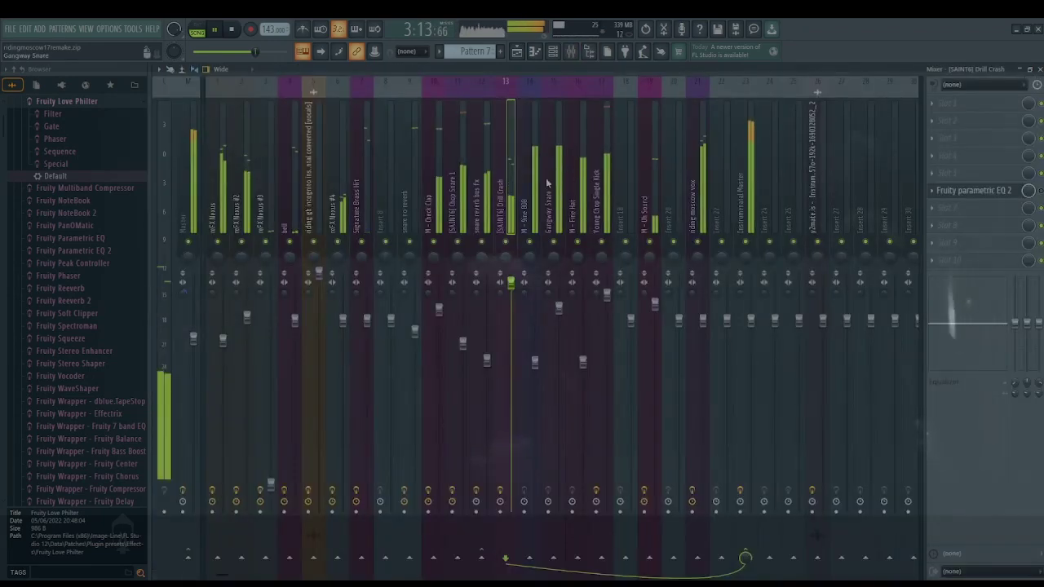
{"action": "left_click", "coordinate": [986, 191]}
{"action": "left_click", "coordinate": [247, 106]}
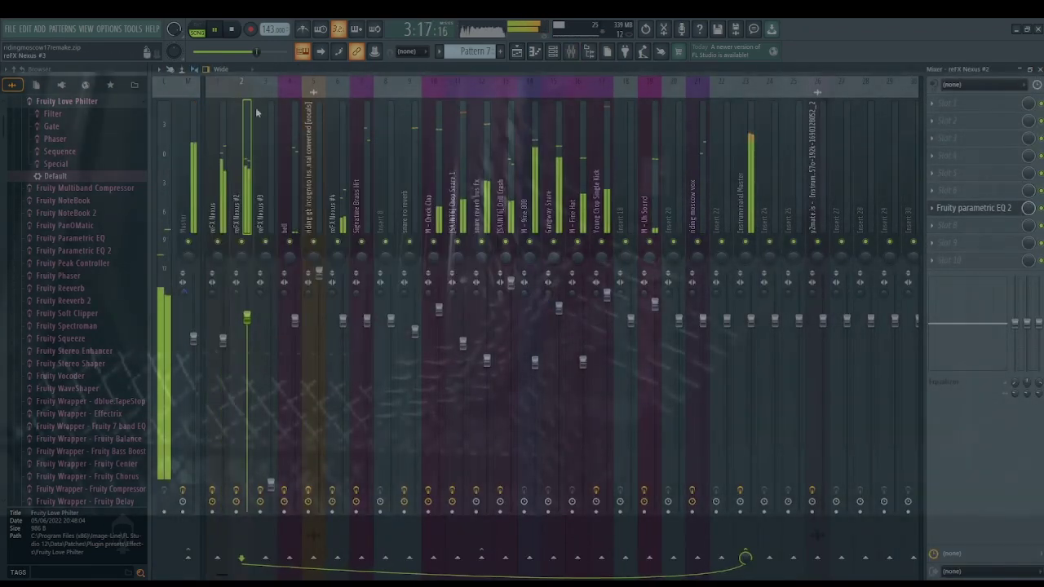
{"action": "left_click", "coordinate": [969, 211]}
{"action": "left_click", "coordinate": [969, 211]}
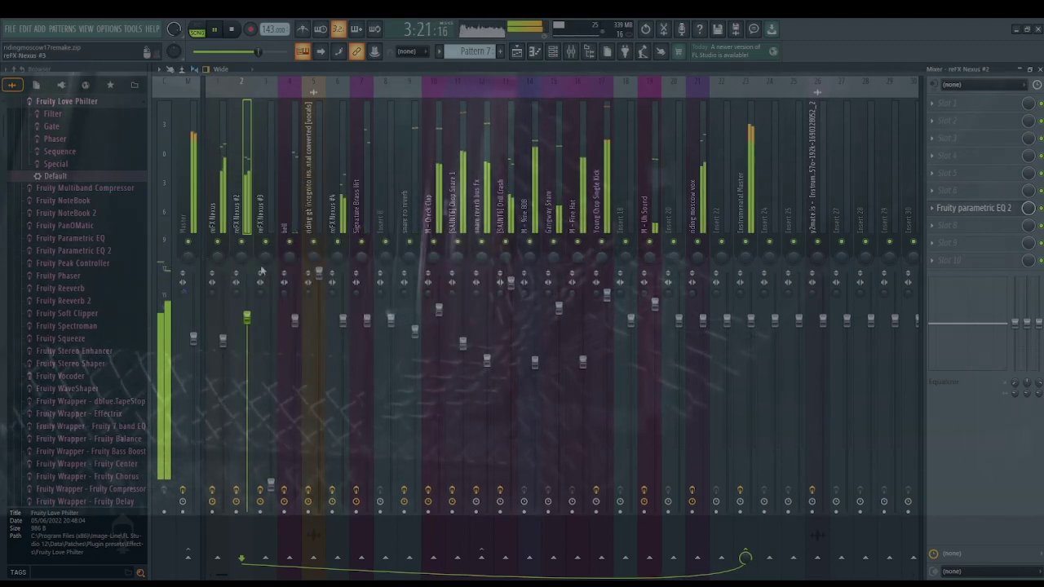
Review the Fruity parametric EQ 2 and Fruity Reeverb 2 settings on the bell mixer track
{"action": "left_click", "coordinate": [289, 179]}
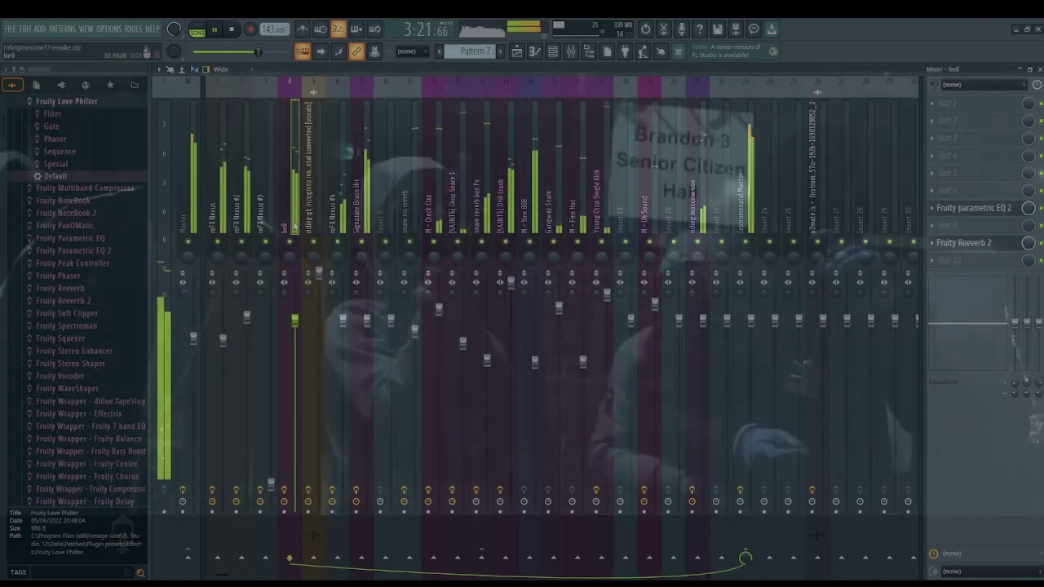
{"action": "left_click", "coordinate": [974, 209]}
{"action": "left_click", "coordinate": [978, 243]}
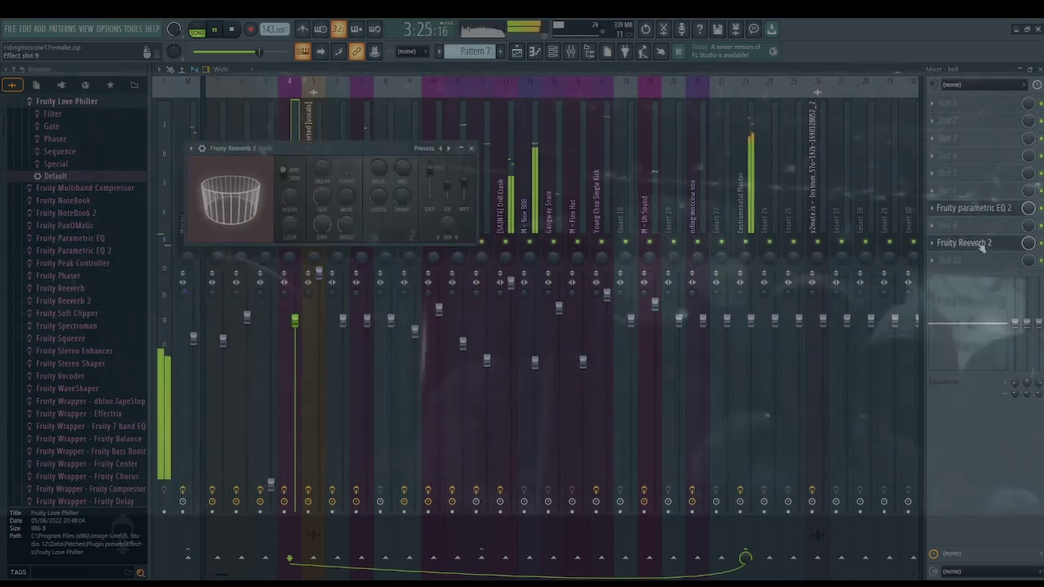
{"action": "left_click", "coordinate": [979, 243]}
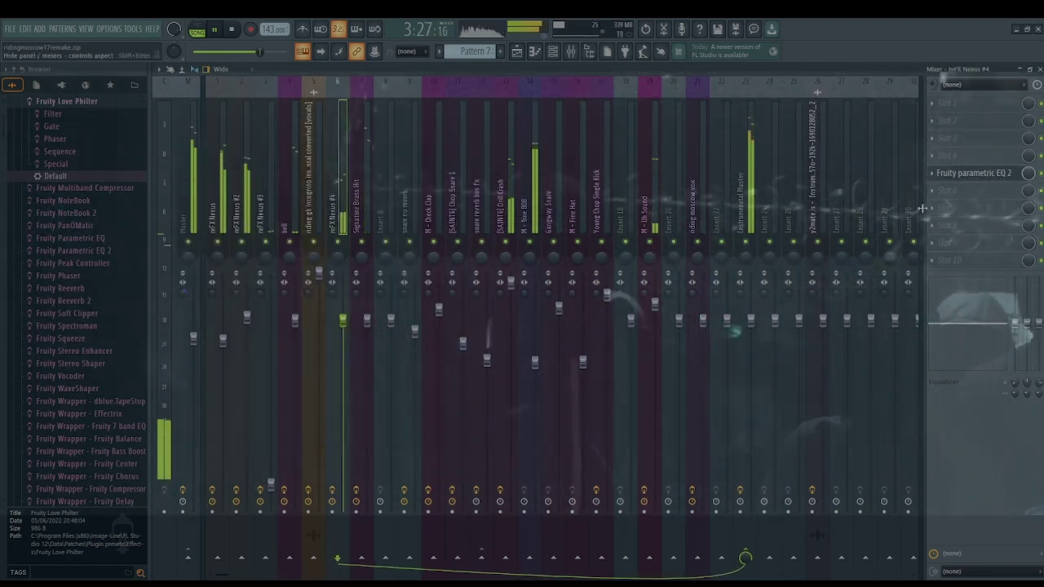
Inspect the Fruity parametric EQ 2 curves on the reFX Nexus #4 and Signature Brass Hit mixer tracks
{"action": "left_click", "coordinate": [978, 179]}
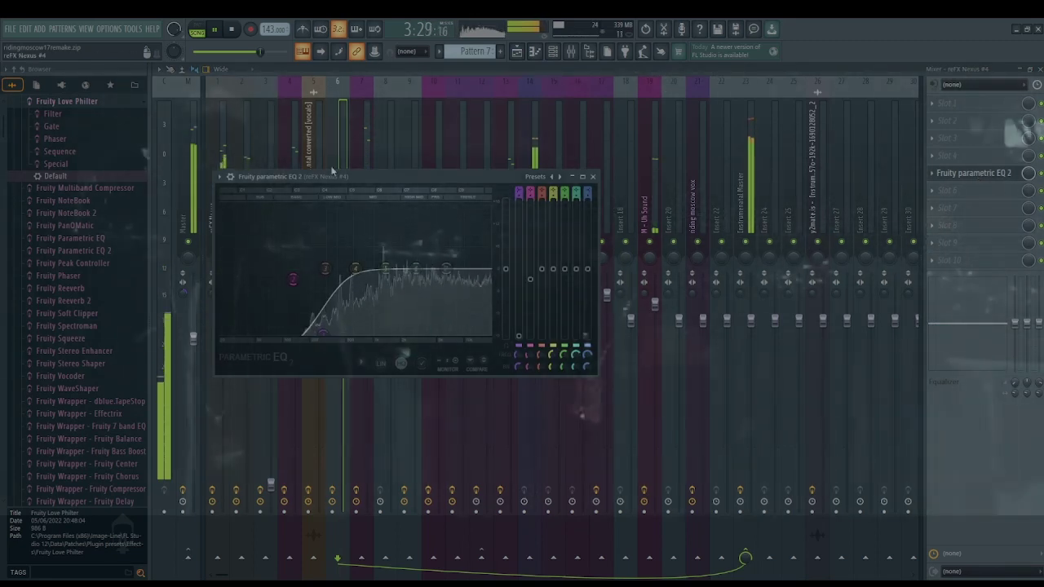
{"action": "left_click", "coordinate": [343, 166]}
{"action": "left_click", "coordinate": [976, 212]}
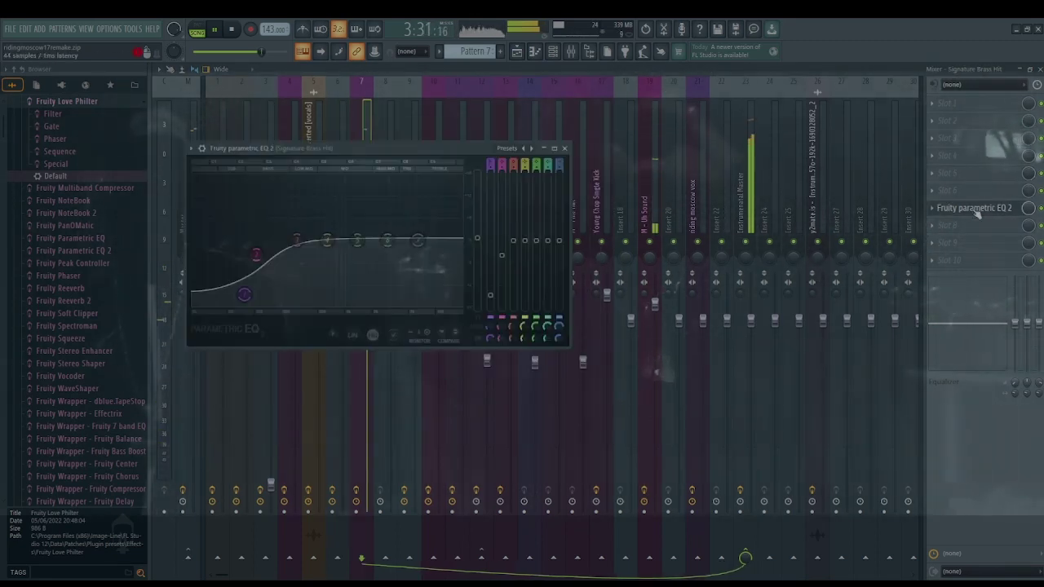
Inspect the Fruity parametric EQ 2 curve on the [SAINT6] Drill Crash mixer track and check the 9ine 808 and Young Chop Single Kick tracks
{"action": "key", "text": "Escape"}
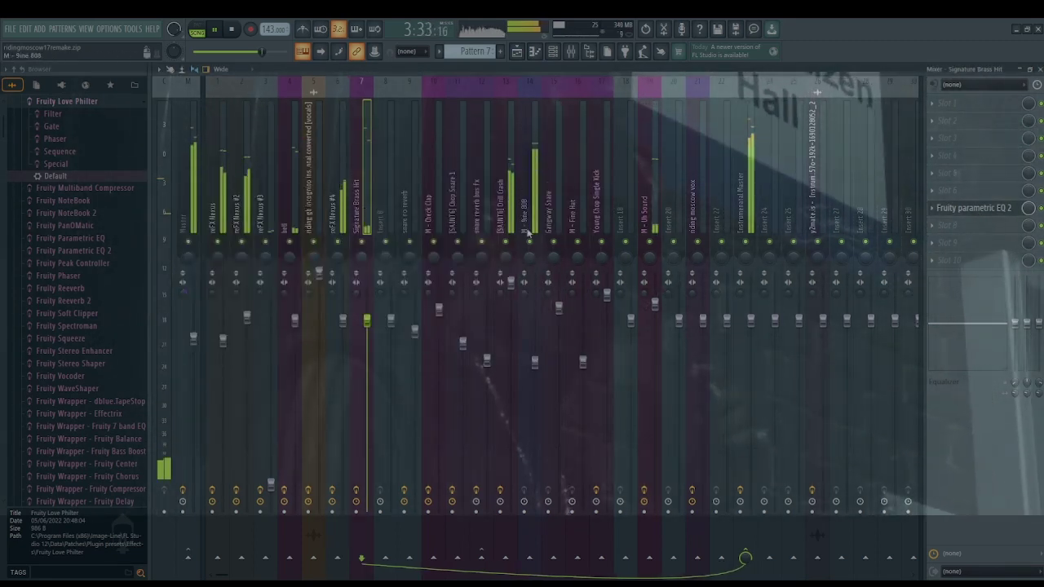
{"action": "left_click", "coordinate": [524, 233]}
{"action": "left_click", "coordinate": [992, 194]}
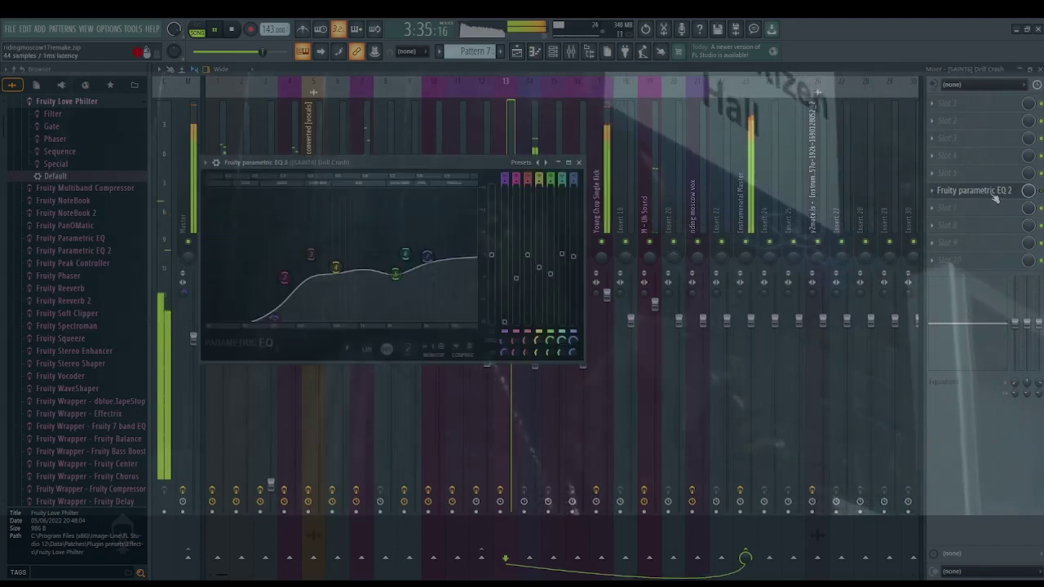
{"action": "key", "text": "Escape"}
{"action": "left_click", "coordinate": [531, 218]}
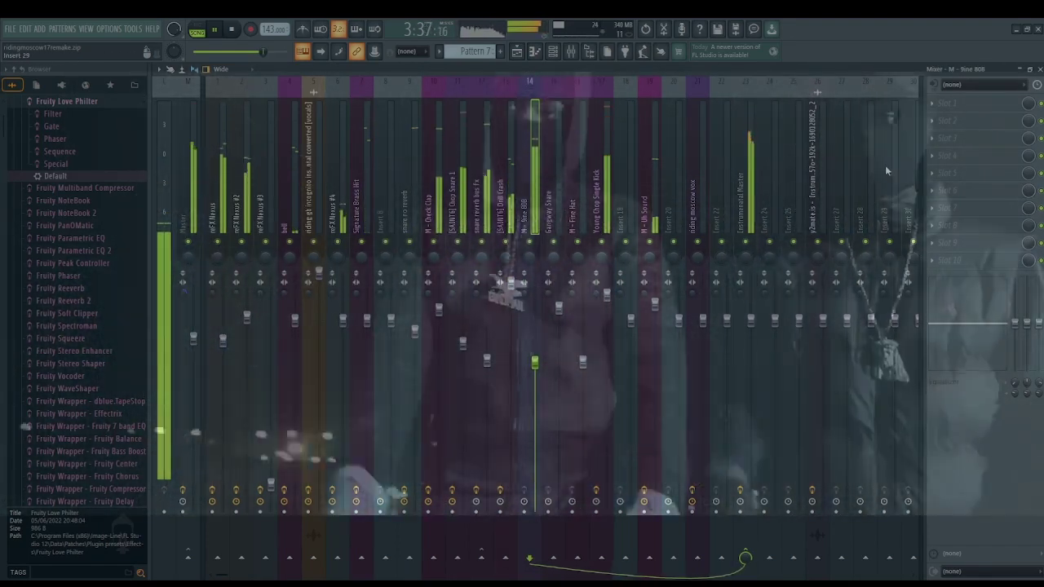
{"action": "left_click", "coordinate": [615, 222]}
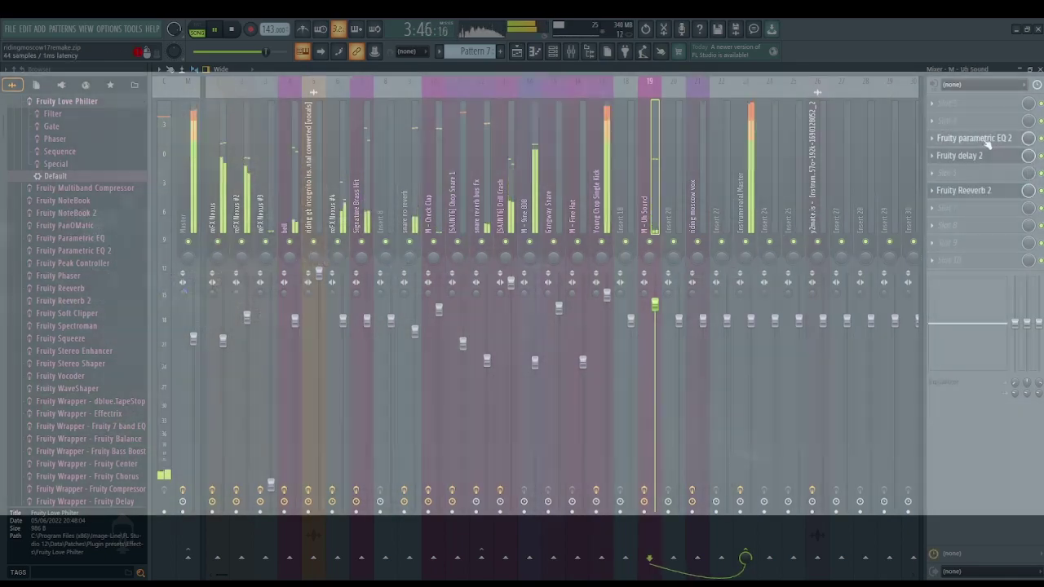
Review the EQ, delay and reverb on the Uh Sound mixer track, and check the effect slots of riding moscow vox and Instrumental Master
{"action": "left_click", "coordinate": [984, 139]}
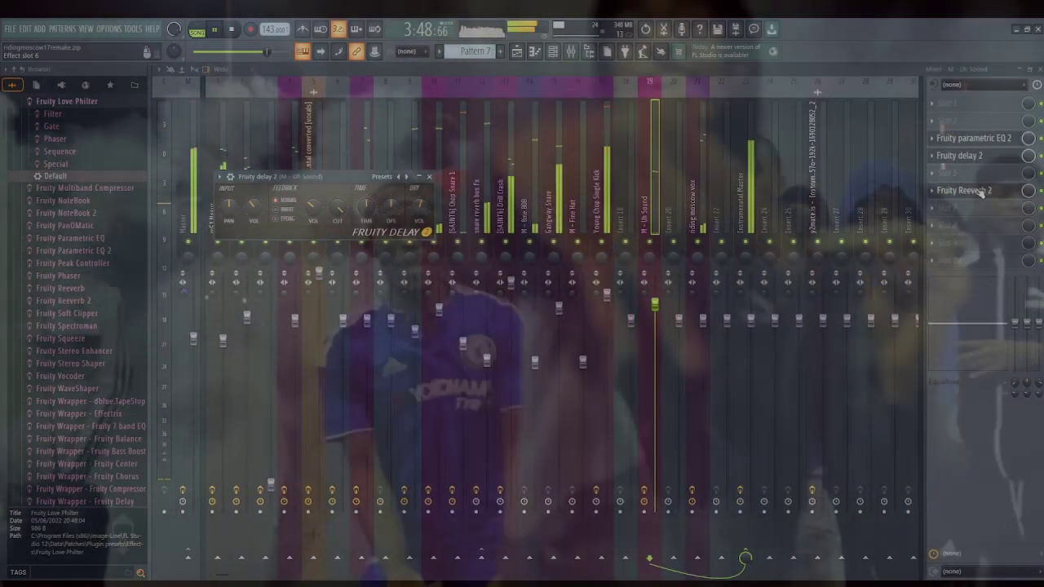
{"action": "left_click", "coordinate": [982, 191]}
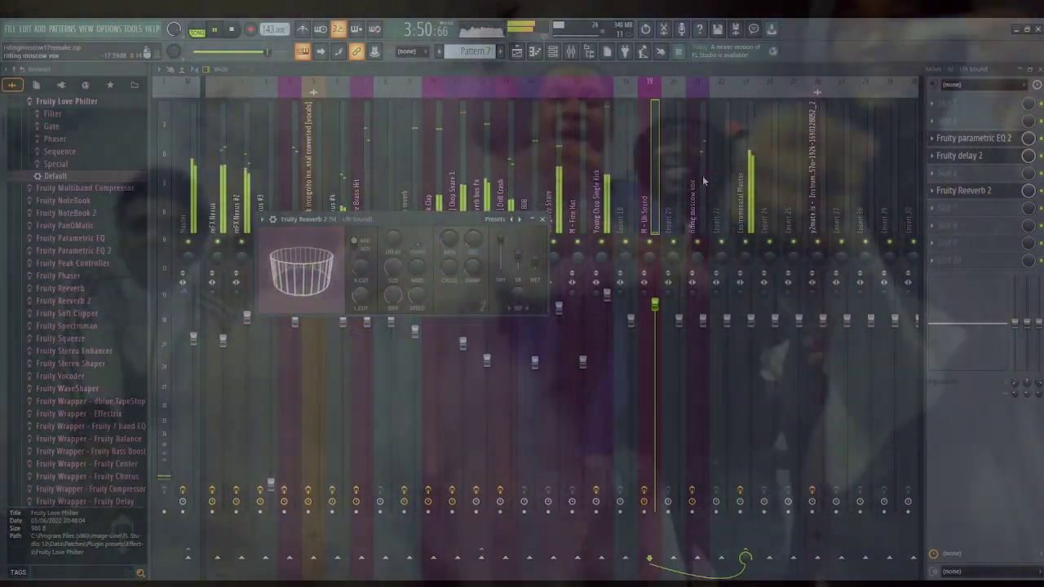
{"action": "left_click", "coordinate": [702, 187]}
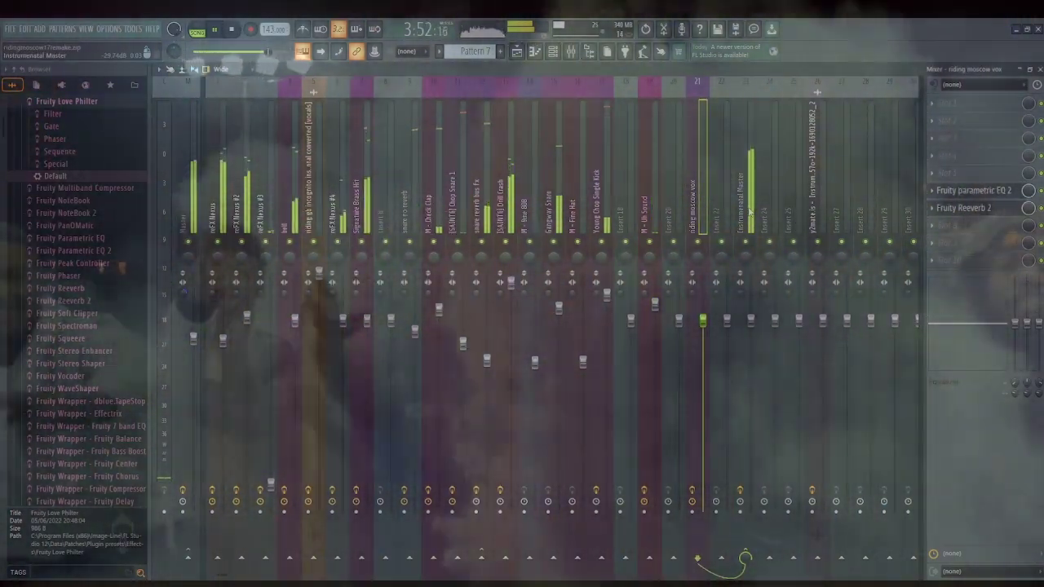
{"action": "left_click", "coordinate": [750, 187]}
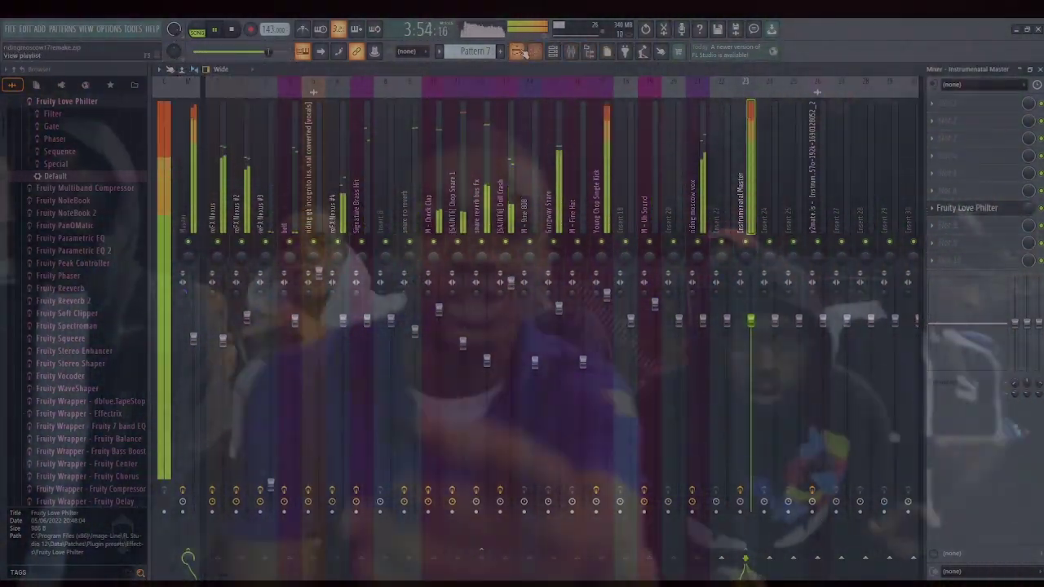
Return to the playlist and examine the full arrangement across all tracks, following playback through to the closing patterns
{"action": "left_click", "coordinate": [519, 52]}
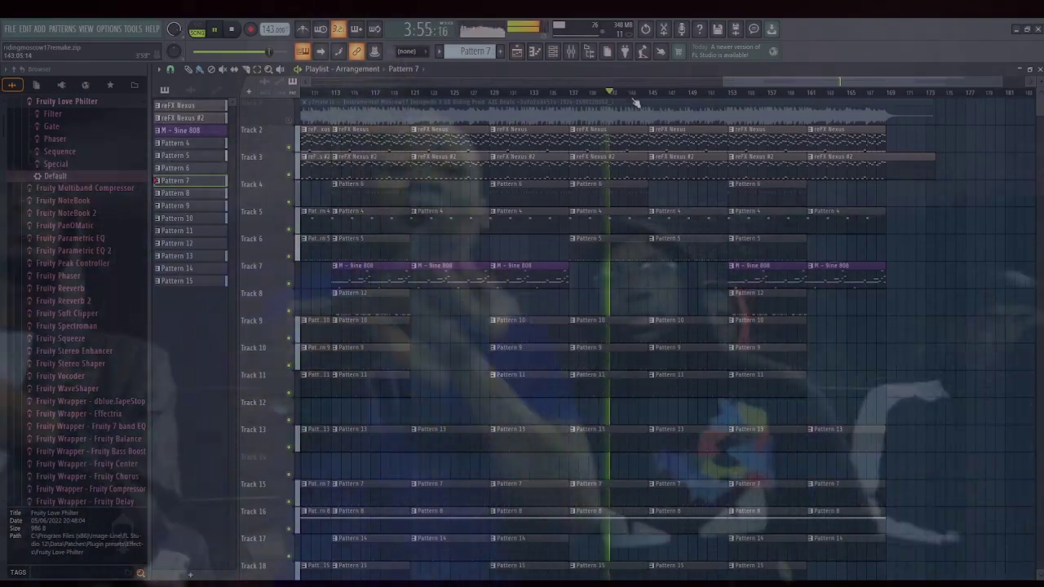
{"action": "scroll", "coordinate": [636, 99], "scroll_direction": "down", "scroll_amount": 9}
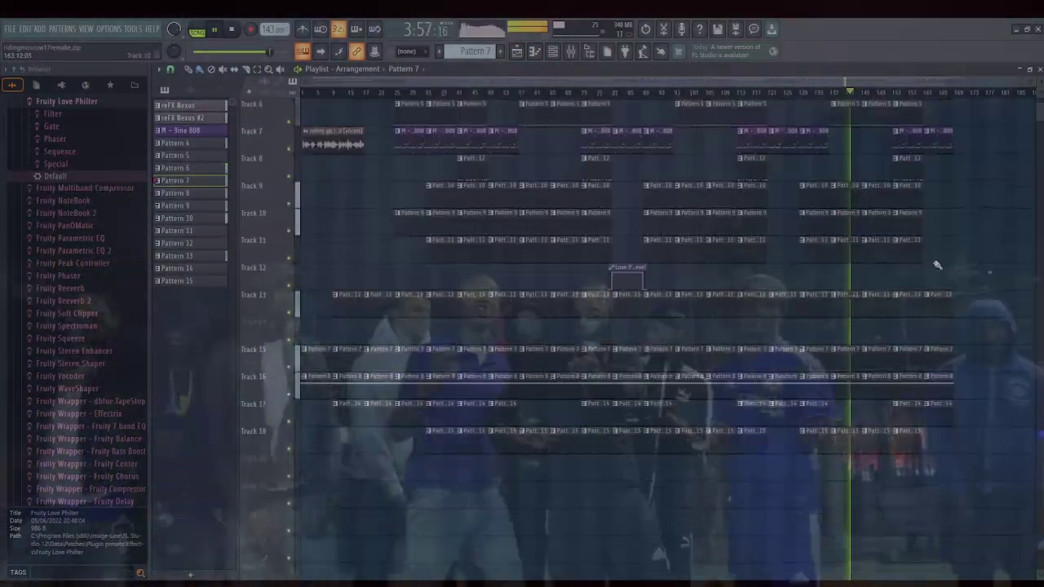
{"action": "scroll", "coordinate": [936, 265], "scroll_direction": "up", "scroll_amount": 4}
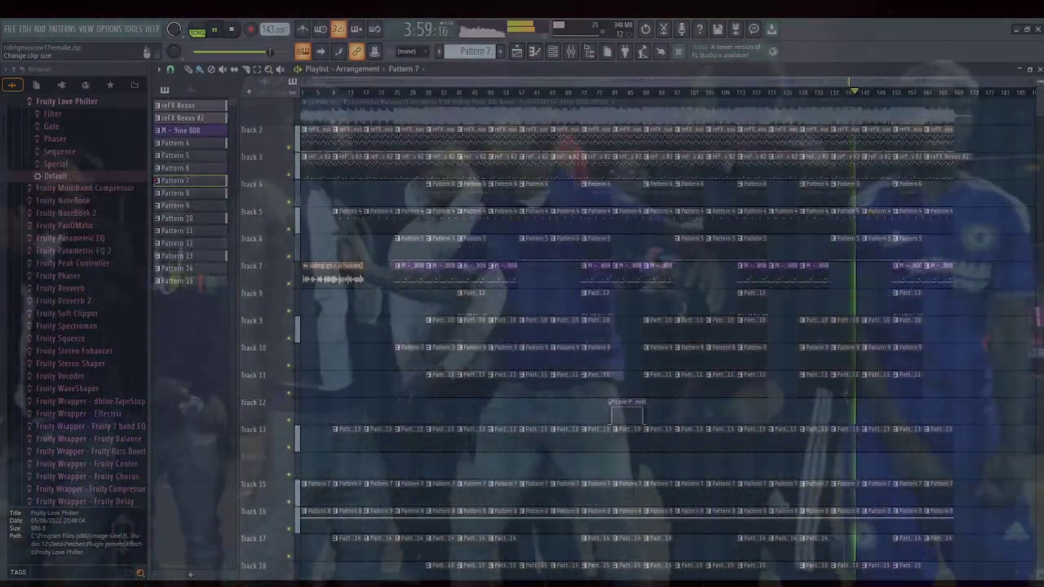
{"action": "scroll", "coordinate": [954, 224], "scroll_direction": "down", "scroll_amount": 1}
{"action": "left_click_drag", "start_coordinate": [1038, 84], "coordinate": [1038, 87]}
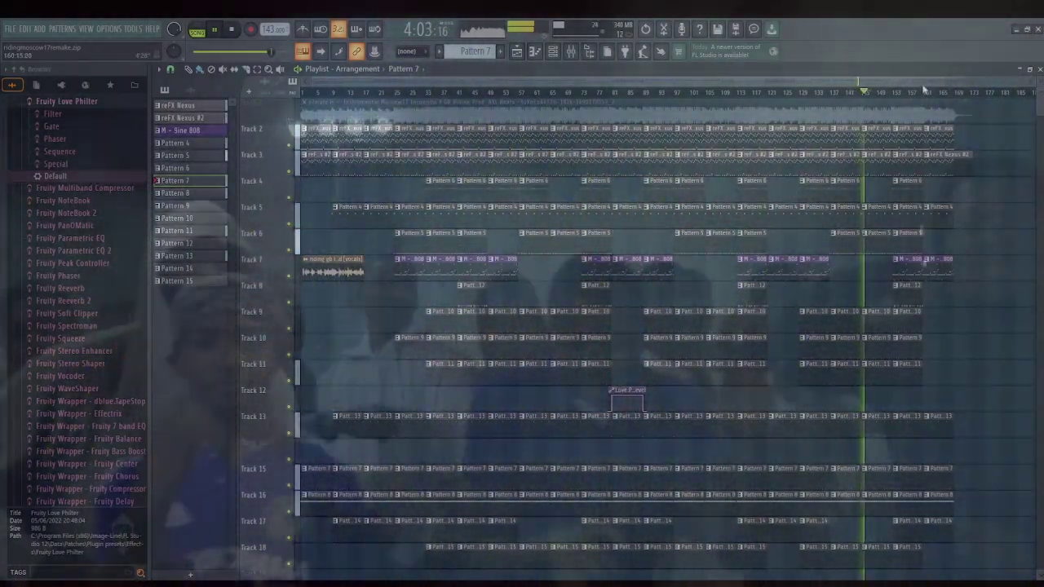
{"action": "scroll", "coordinate": [924, 89], "scroll_direction": "up", "scroll_amount": 2}
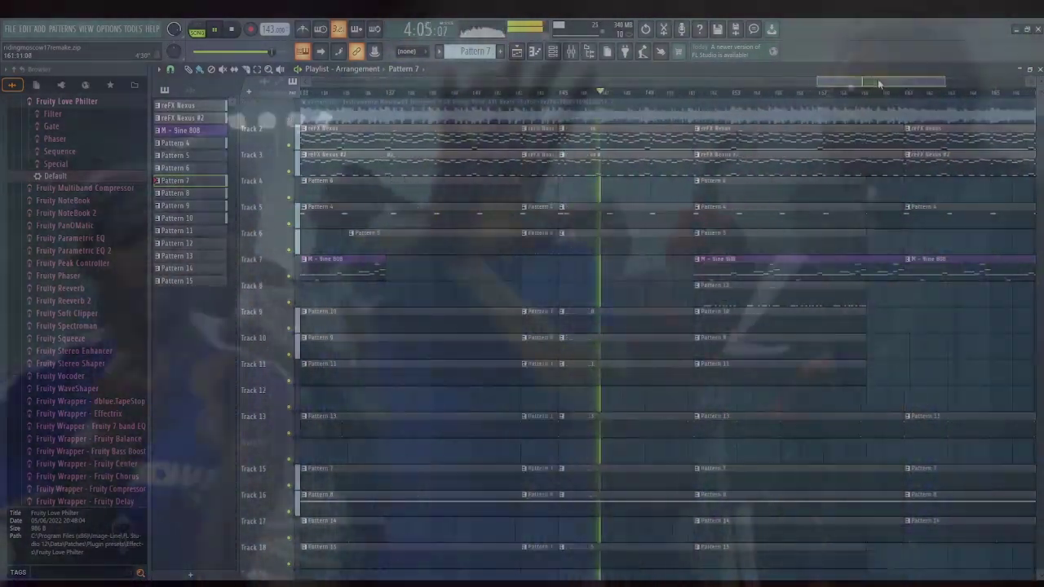
{"action": "left_click_drag", "start_coordinate": [861, 82], "coordinate": [894, 80]}
{"action": "scroll", "coordinate": [950, 272], "scroll_direction": "up", "scroll_amount": 1}
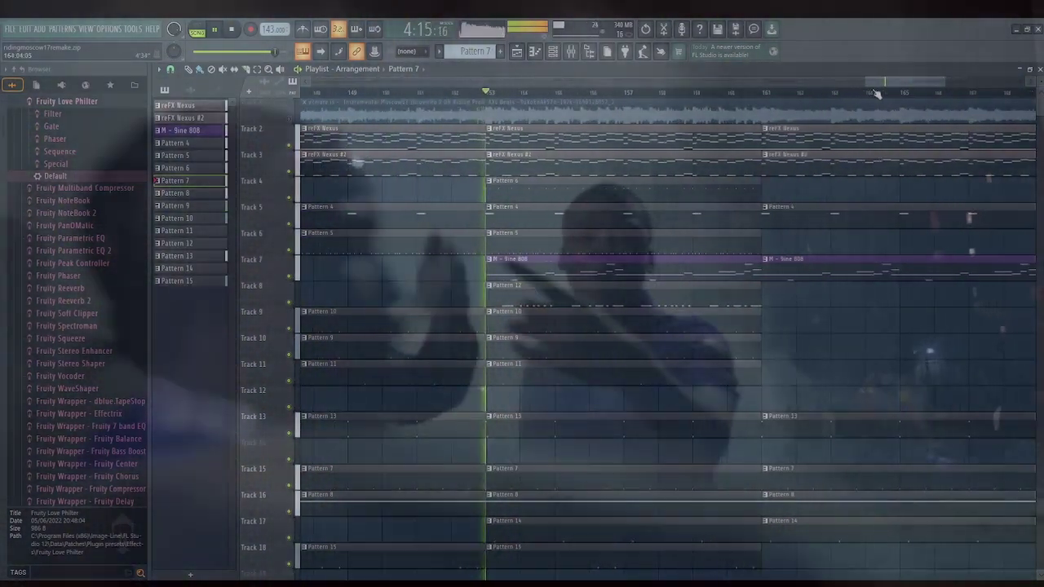
{"action": "left_click_drag", "start_coordinate": [888, 82], "coordinate": [905, 83]}
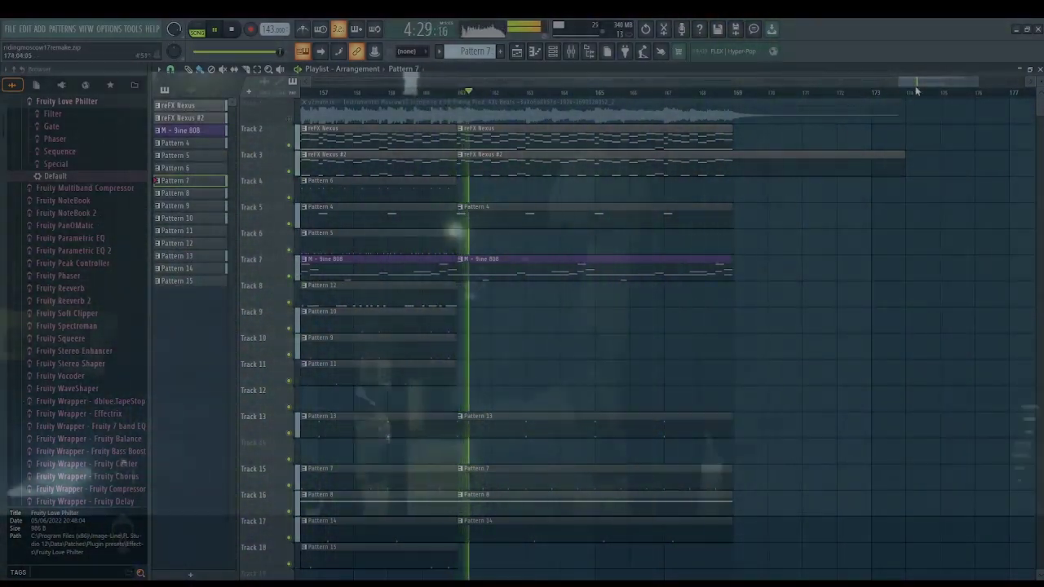
{"action": "mouse_move", "coordinate": [940, 84]}
{"action": "left_mouse_down"}
{"action": "mouse_move", "coordinate": [953, 83]}
{"action": "mouse_move", "coordinate": [936, 85]}
{"action": "left_mouse_up"}
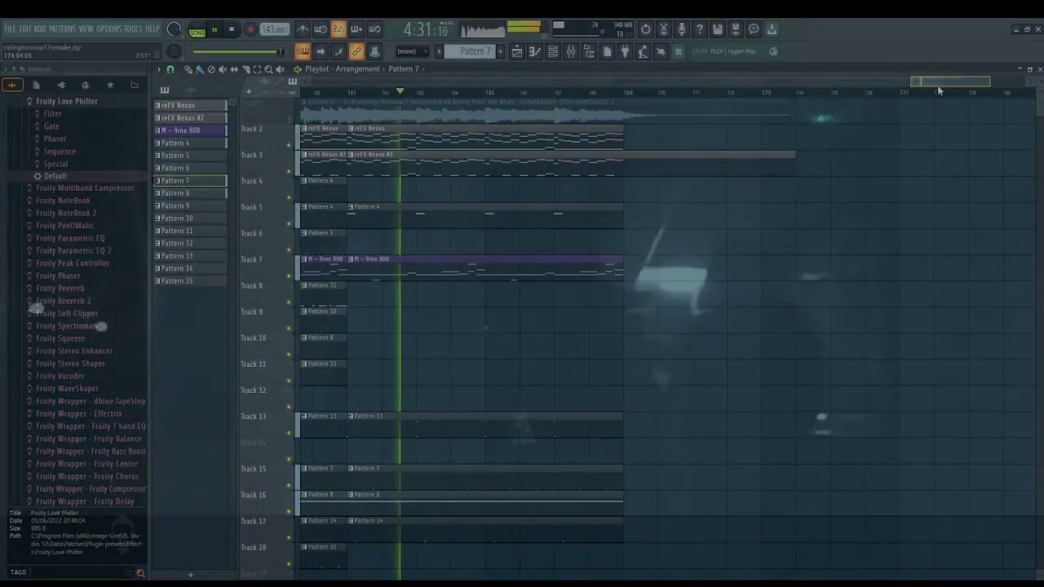